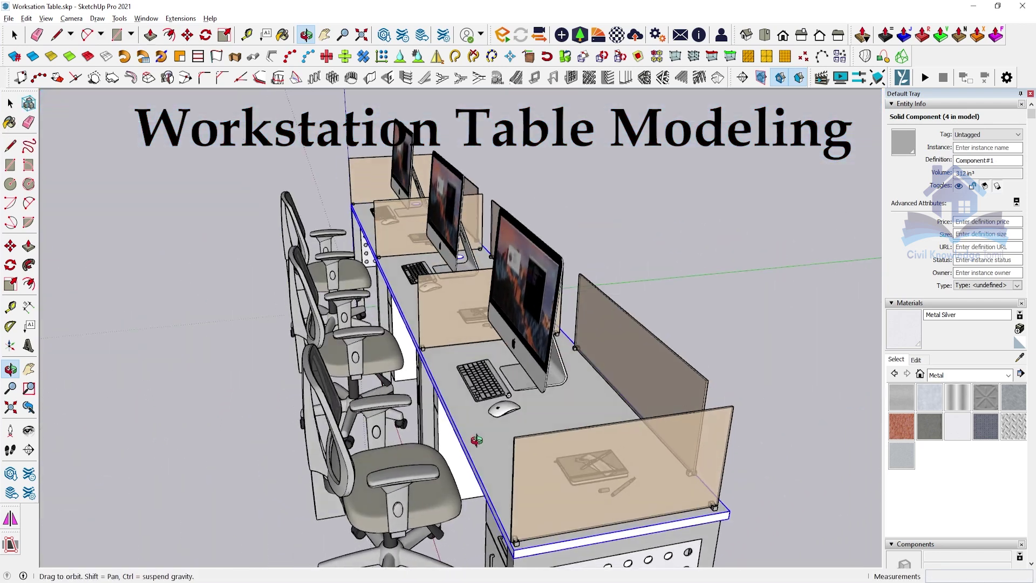
Orbit the finished three-seat Workstation Table model to view the desk row from the front
key(space)
click(495, 426)
key(m)
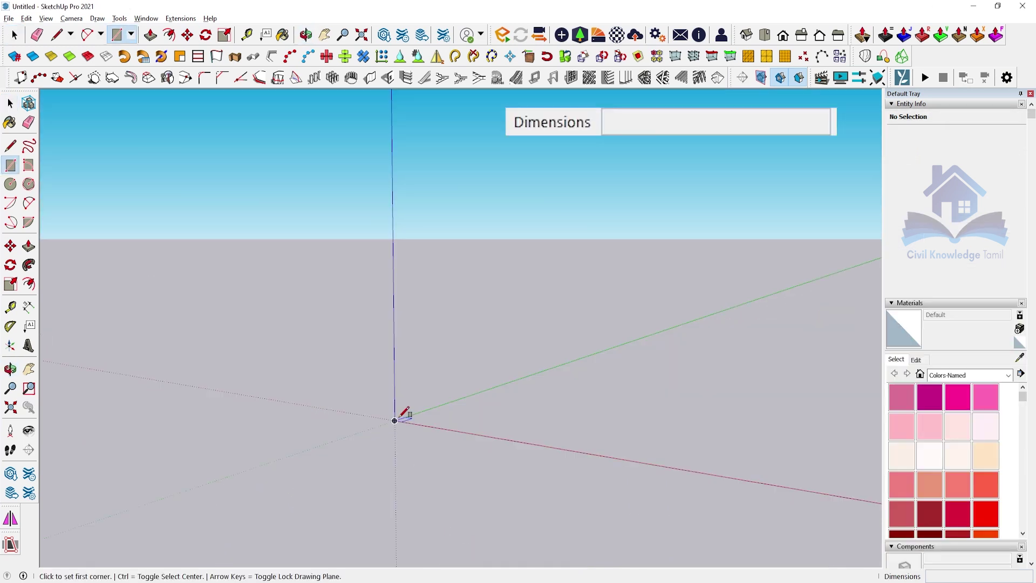
Draw a 2" x 2" square at the origin and extrude it into a 2' 5" column
click(394, 420)
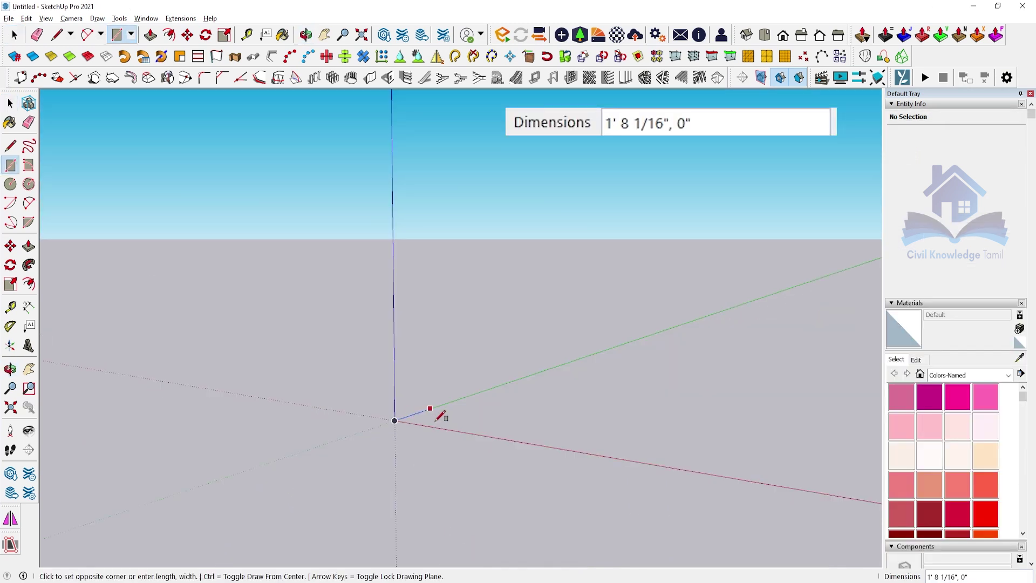
text(2,2)
key(Return)
key(space)
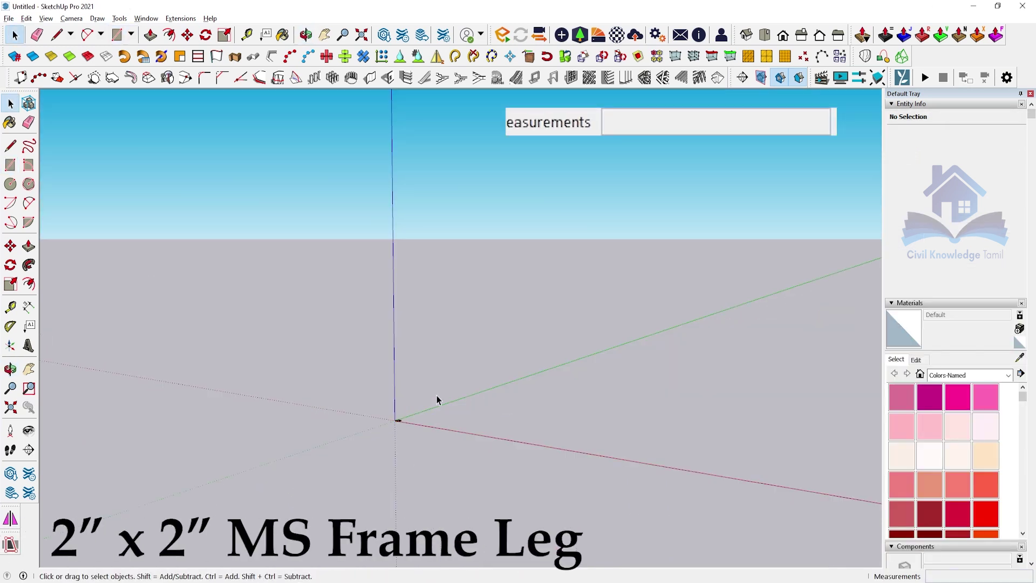
key(p)
click(381, 456)
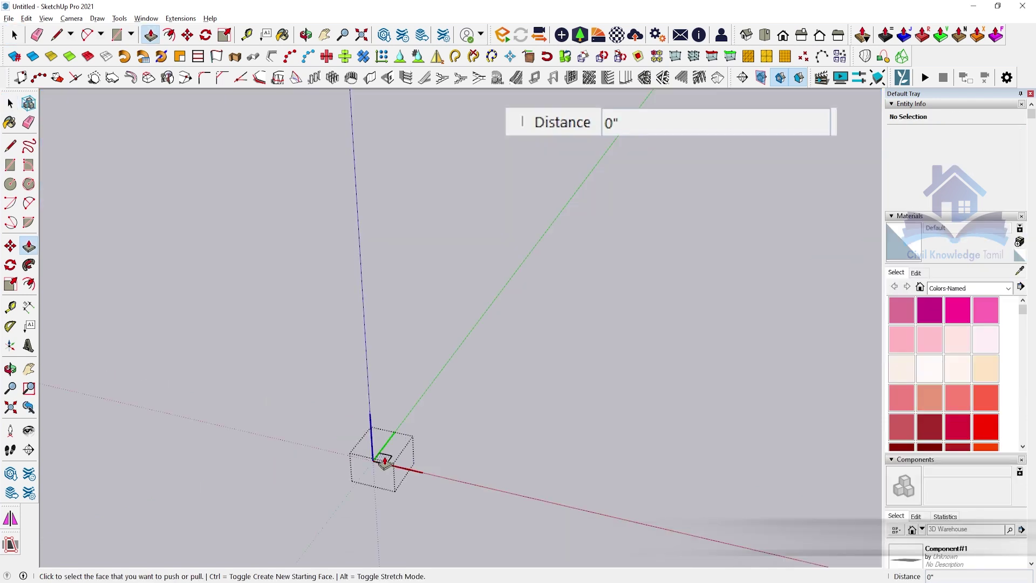
click(327, 296)
middle_drag(327, 296, 424, 220)
Copy the column's top 2 inches and extrude it sideways into the top beam
key(m)
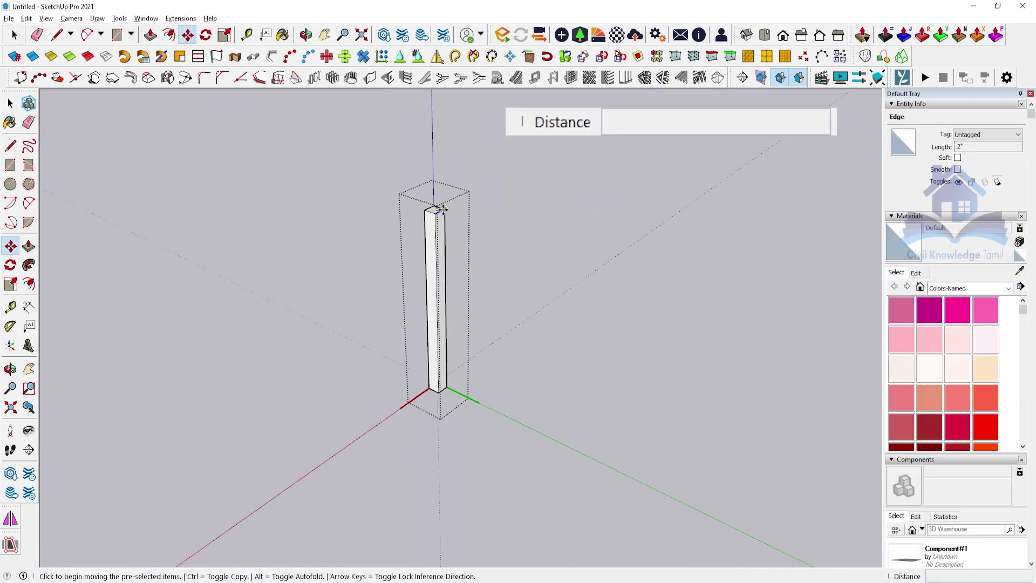
click(443, 209)
key(ctrl)
key(Return)
key(p)
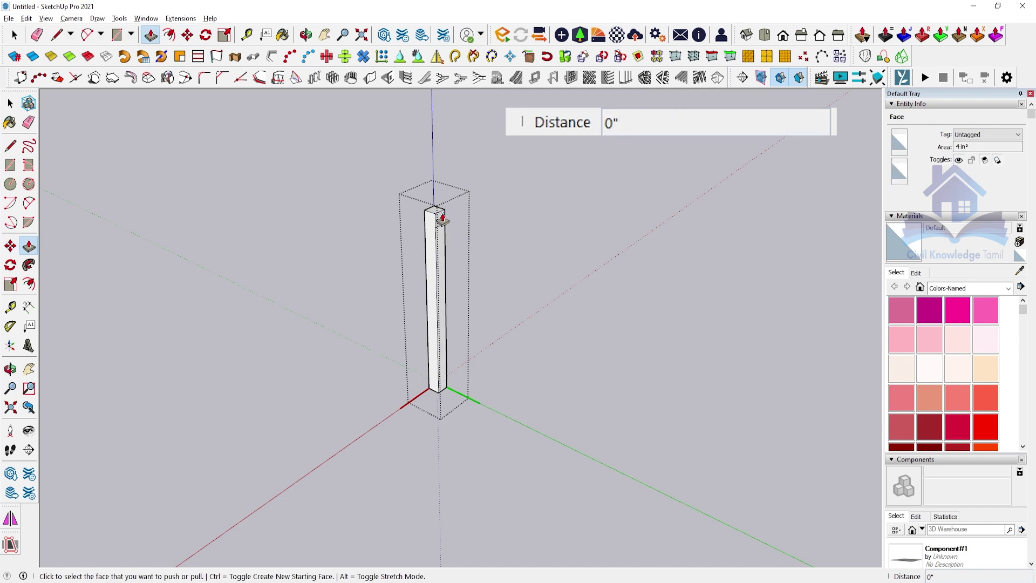
click(519, 248)
middle_drag(519, 249, 876, 148)
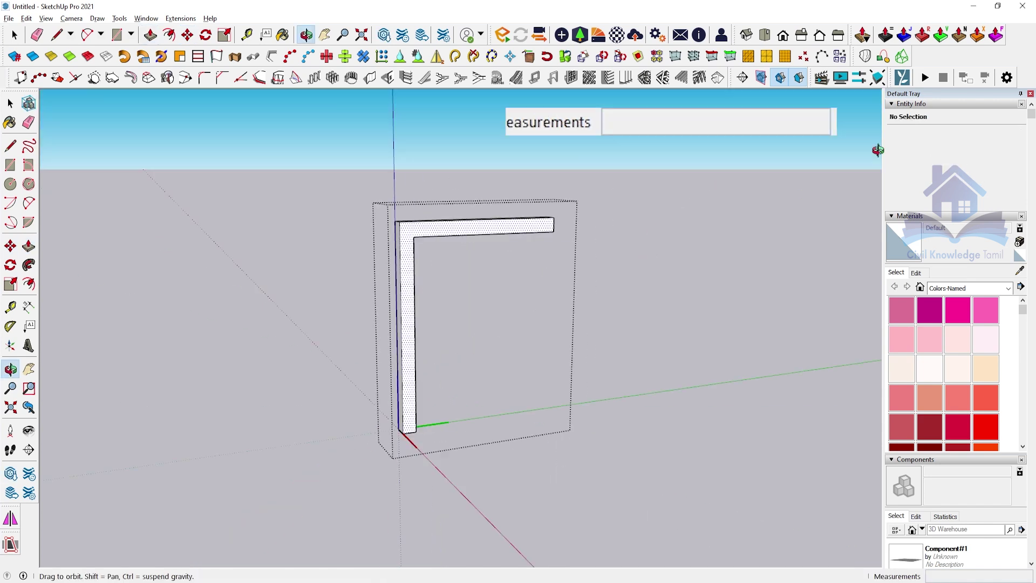
scroll(538, 264, up, 5)
Copy the section to the beam's end and pull the second leg down to the ground
key(m)
click(555, 250)
key(ctrl)
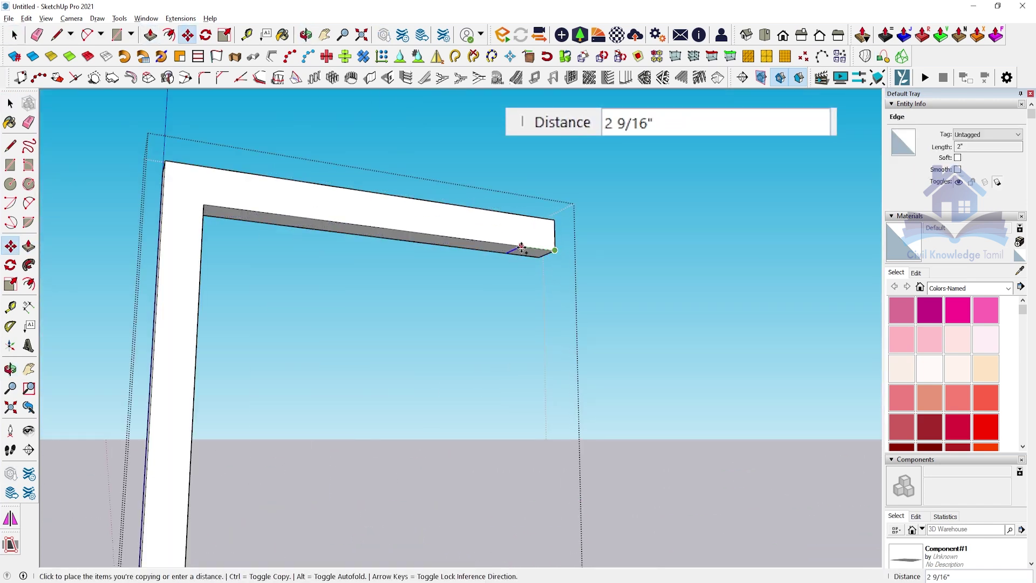
text(2)
key(Return)
scroll(522, 249, down, 5)
middle_drag(393, 451, 382, 481)
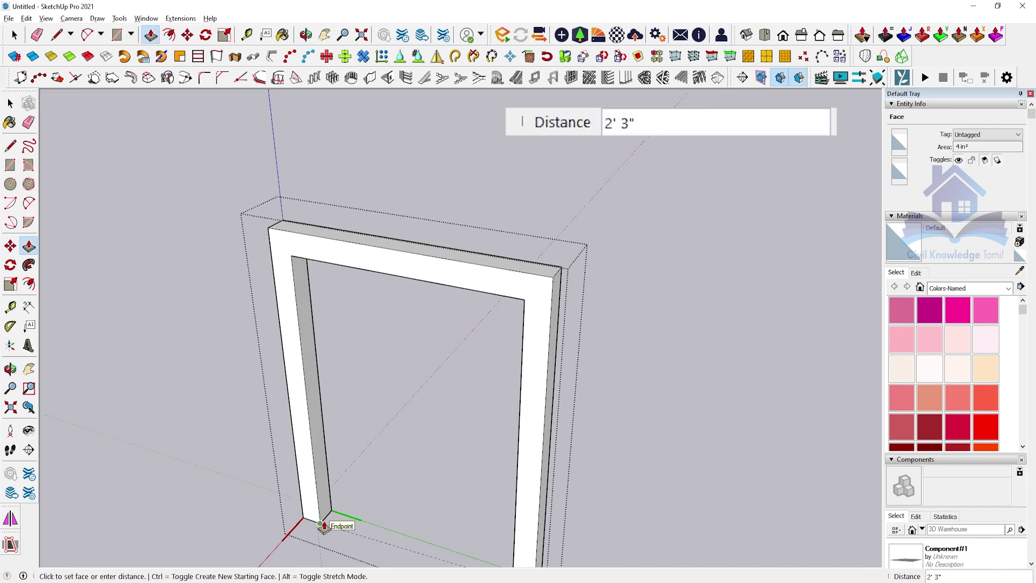
key(space)
click(340, 247)
middle_drag(340, 248, 474, 348)
Measure the frame from its top corner and look over the finished leg frame
key(t)
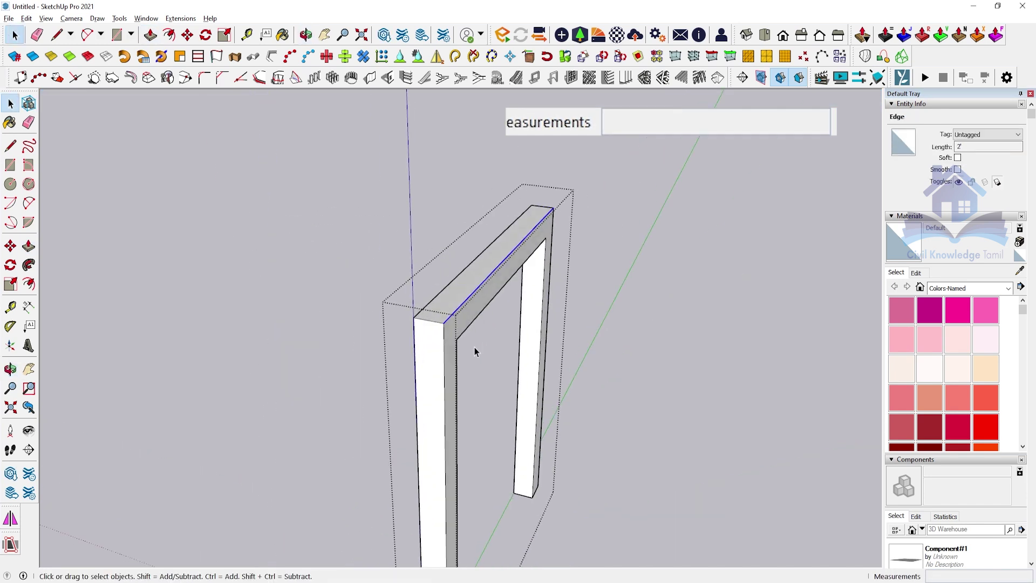
click(430, 303)
mouse_move(445, 416)
middle_down()
mouse_move(423, 277)
mouse_move(407, 474)
middle_up()
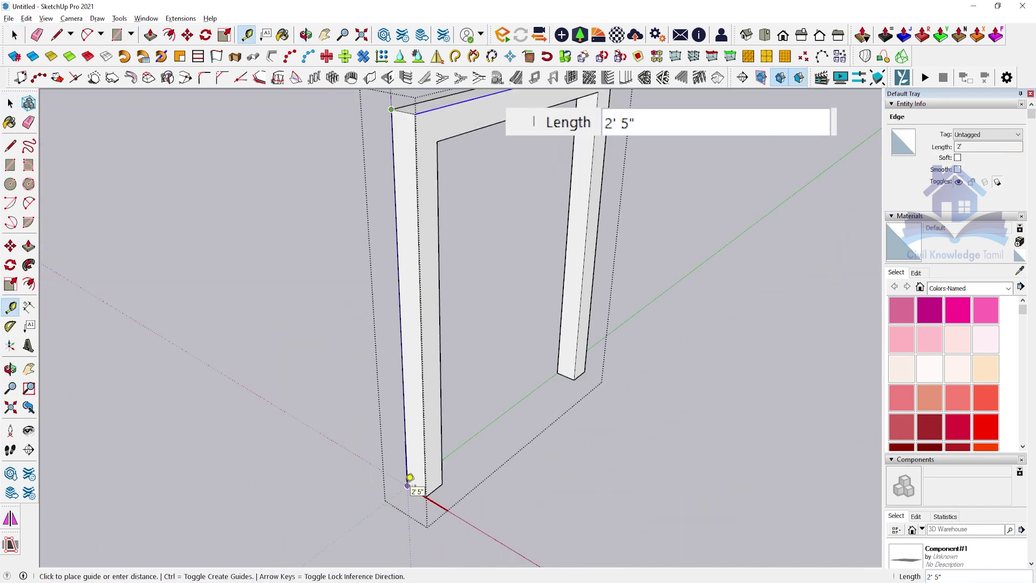
key(space)
scroll(407, 474, up, 3)
scroll(409, 477, down, 3)
scroll(409, 477, down, 3)
Paint the leg frame with a grey material
middle_drag(527, 416, 187, 338)
click(187, 339)
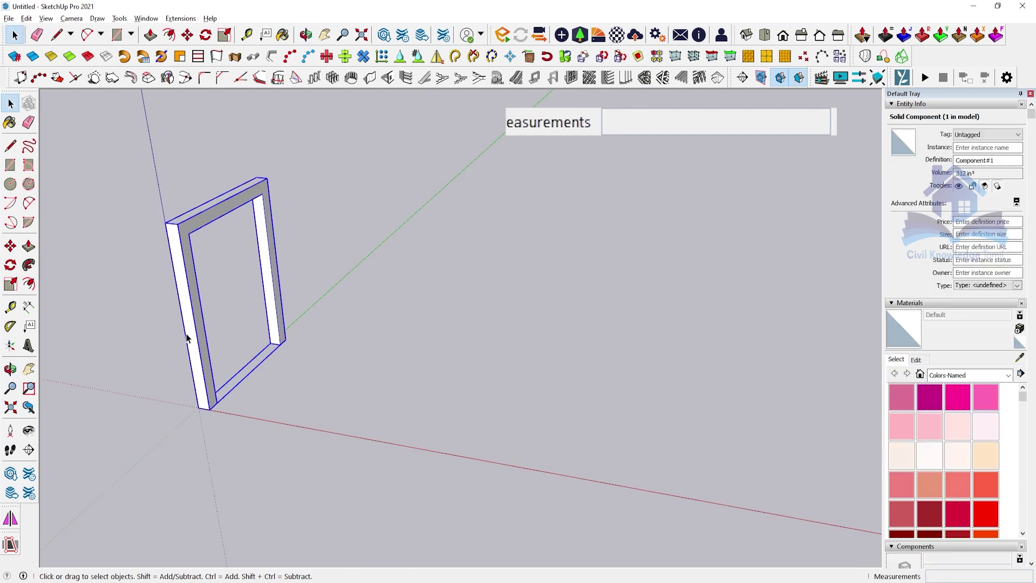
scroll(1029, 414, down, 10)
scroll(965, 482, down, 5)
click(966, 482)
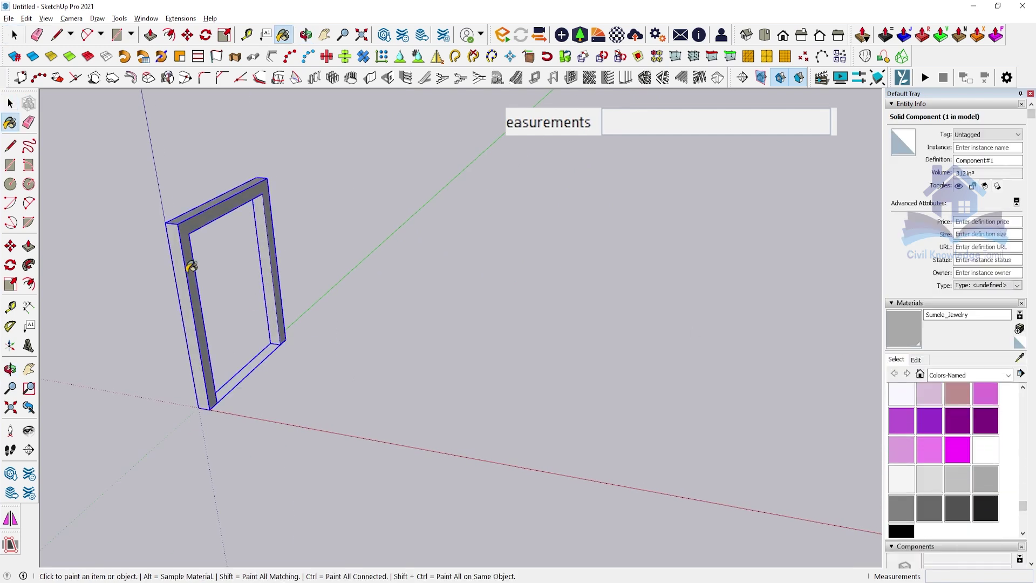
Copy the frame 11' along the table and divide it /3 into four evenly spaced frames
click(178, 224)
text(11'10)
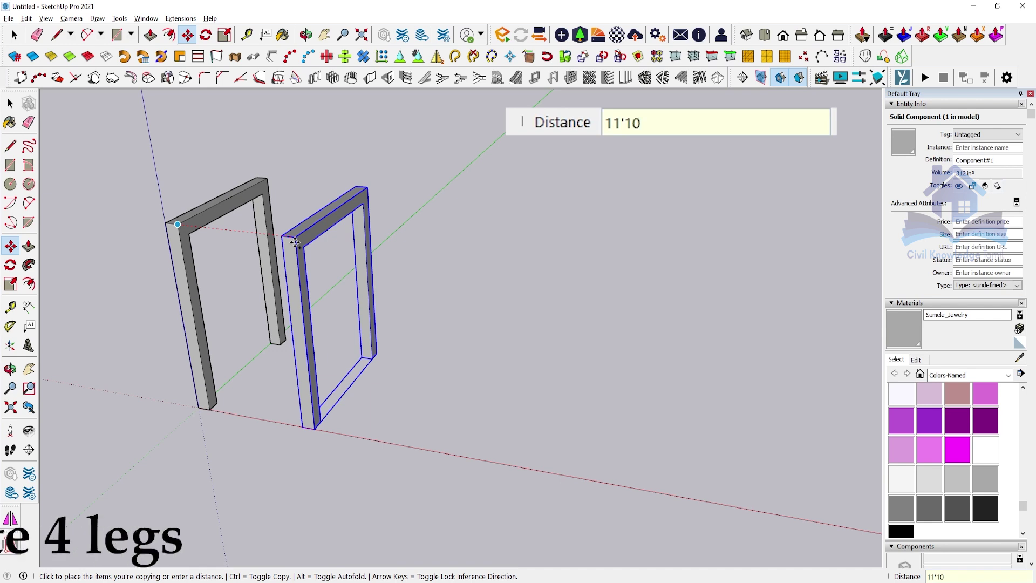
key(Return)
text(/3)
key(Return)
scroll(232, 248, down, 2)
Lay a tabletop across the frames, 1 inch thick
key(t)
click(224, 242)
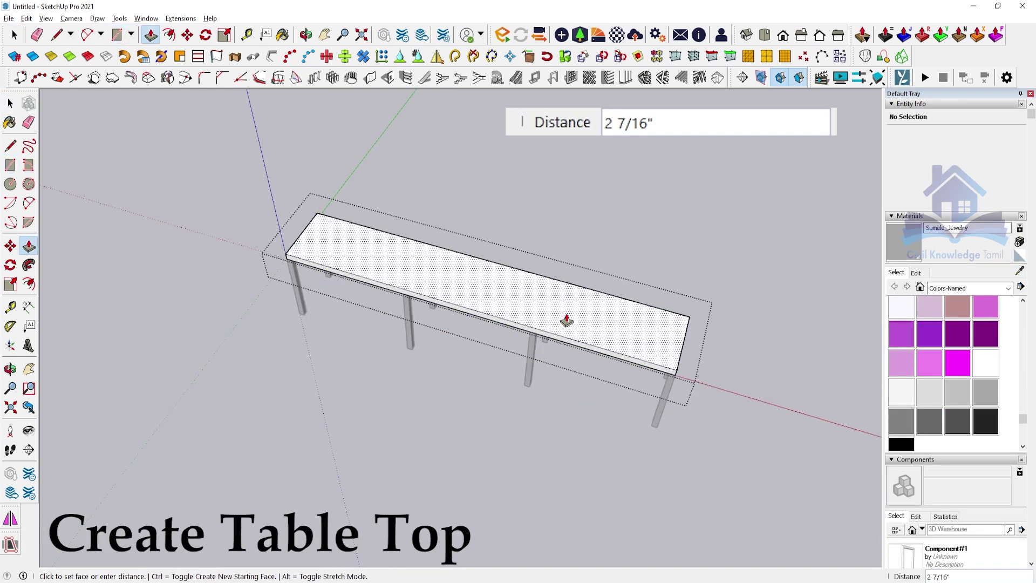
text(1/8", 9 1/8)
key(Return)
mouse_move(562, 317)
middle_down()
mouse_move(425, 184)
mouse_move(594, 340)
middle_up()
Draw a thin strip on the tabletop edge and raise it 1' into a partition
click(300, 123)
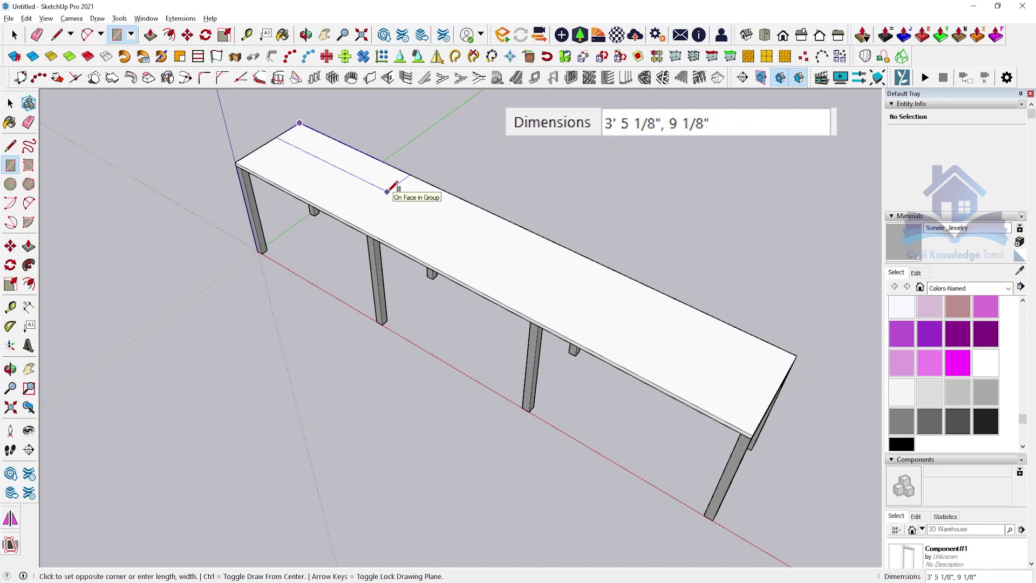
key(Escape)
scroll(377, 152, up, 5)
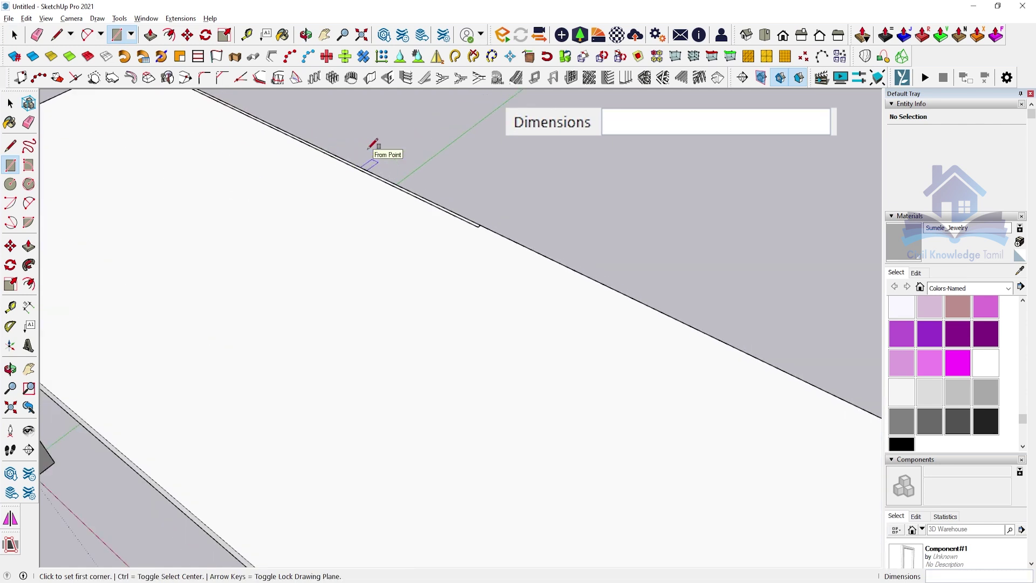
key(space)
key(p)
click(463, 272)
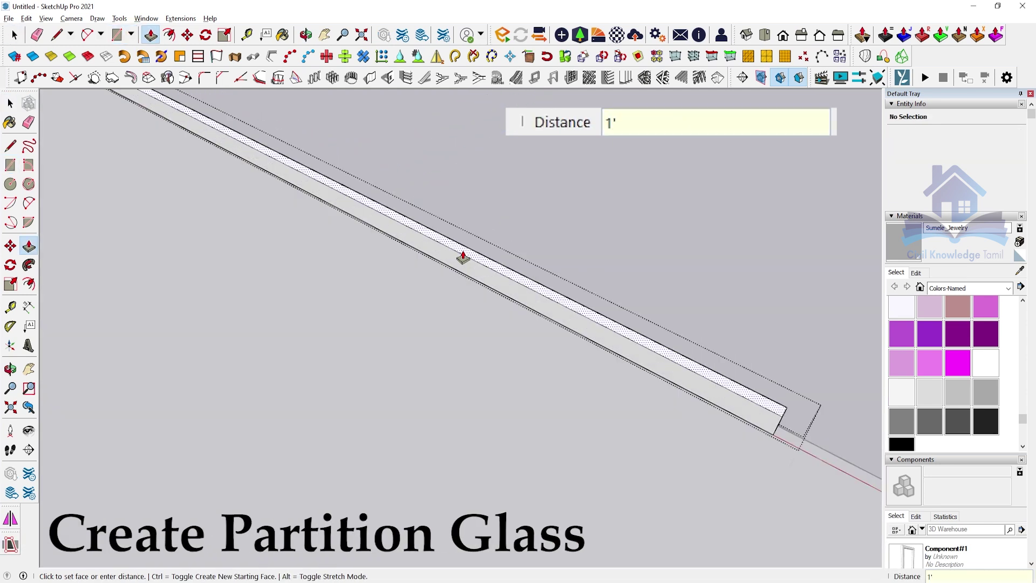
key(Return)
Paint the partition with Glass and Mirrors > Translucent Glass Gray
scroll(463, 256, down, 3)
scroll(430, 347, down, 3)
scroll(437, 354, down, 3)
scroll(417, 299, up, 2)
mouse_move(417, 299)
middle_down()
mouse_move(507, 343)
mouse_move(354, 321)
middle_up()
scroll(551, 320, down, 2)
key(space)
click(988, 289)
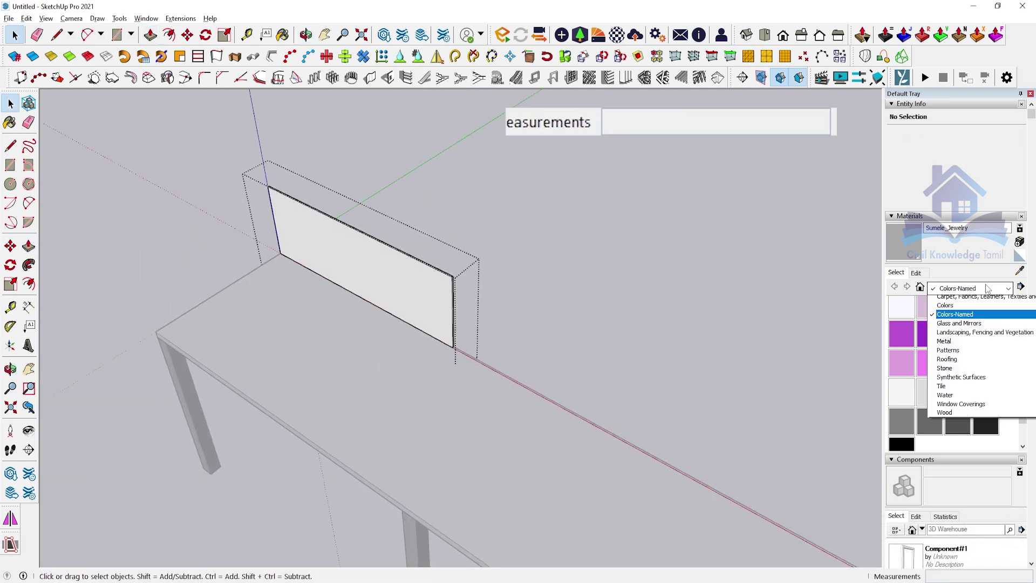
click(972, 288)
click(945, 348)
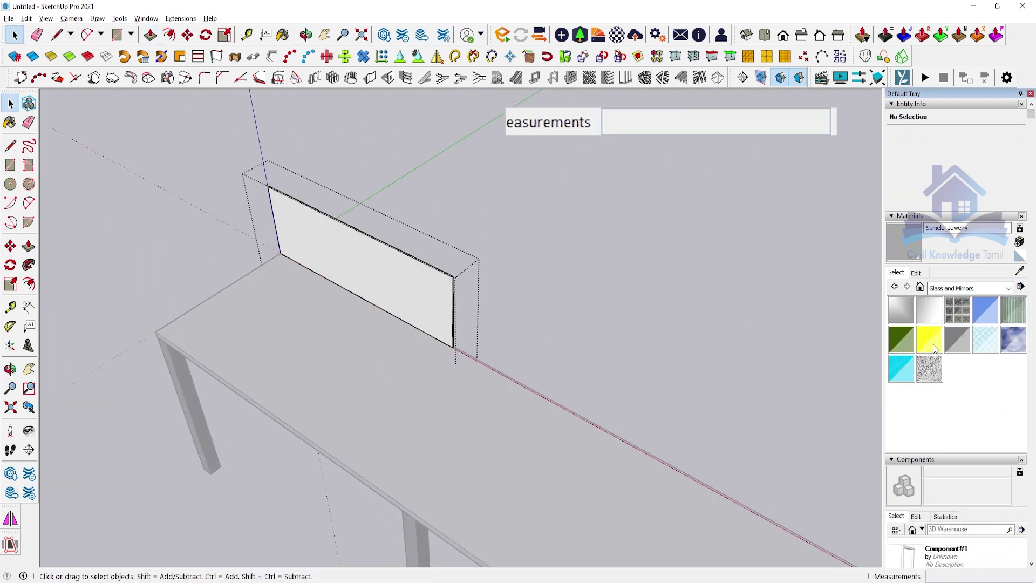
click(962, 335)
click(440, 276)
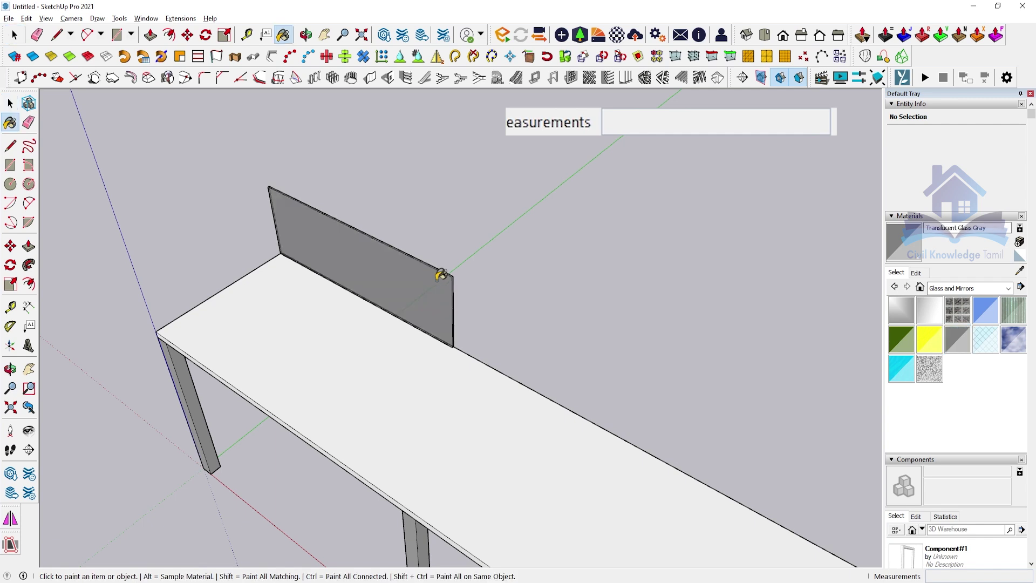
Tint the glass material tan and orbit to inspect the partition
click(915, 273)
click(919, 325)
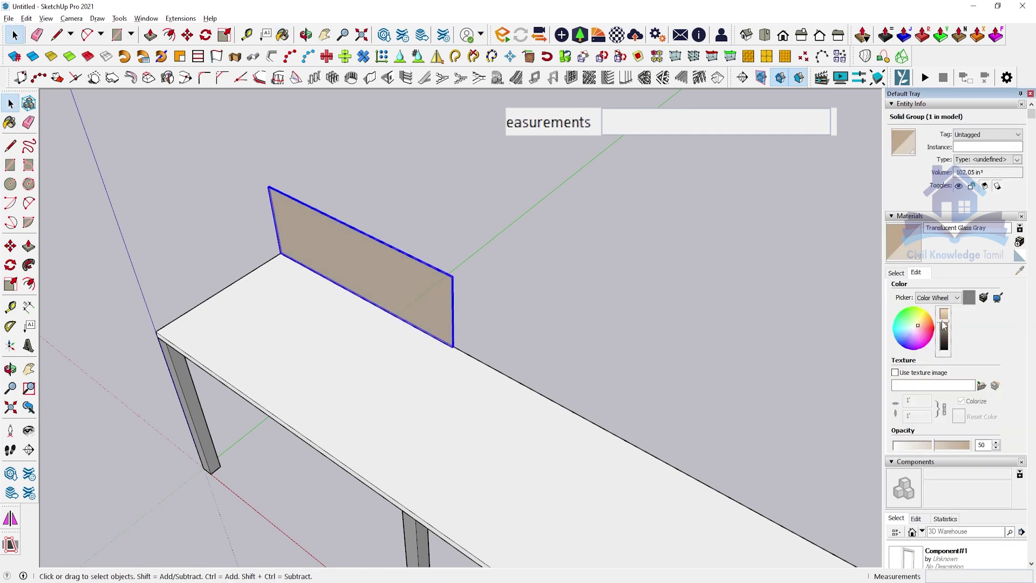
middle_drag(557, 339, 641, 281)
scroll(504, 284, down, 2)
scroll(525, 273, down, 2)
scroll(527, 289, up, 5)
mouse_move(527, 290)
middle_down()
mouse_move(456, 328)
mouse_move(463, 250)
mouse_move(391, 169)
middle_up()
Draw a 1" square under the tabletop and extrude it into a long support rail
scroll(529, 174, up, 3)
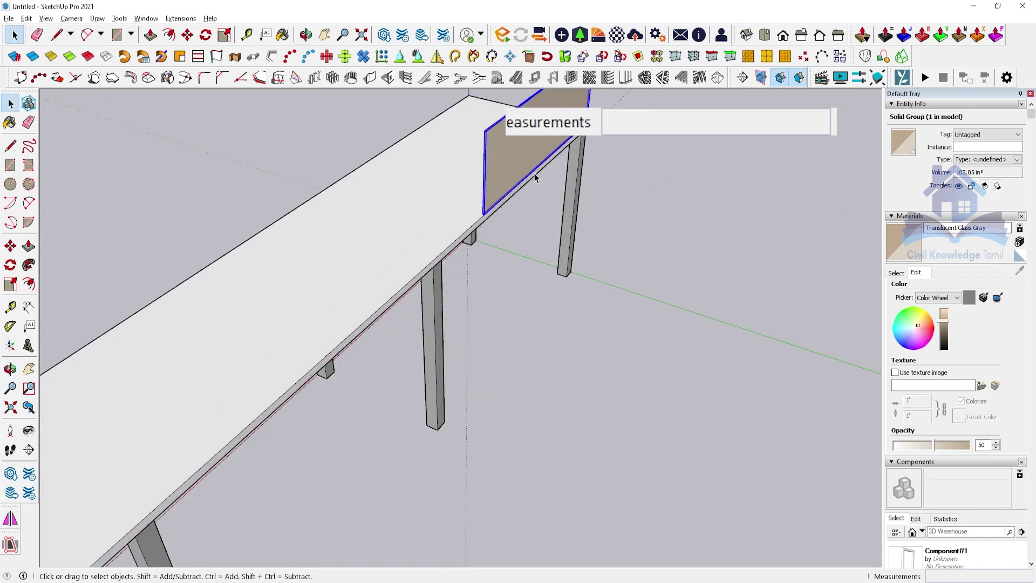
scroll(529, 174, up, 3)
scroll(540, 170, down, 5)
middle_drag(553, 167, 513, 222)
key(r)
click(541, 283)
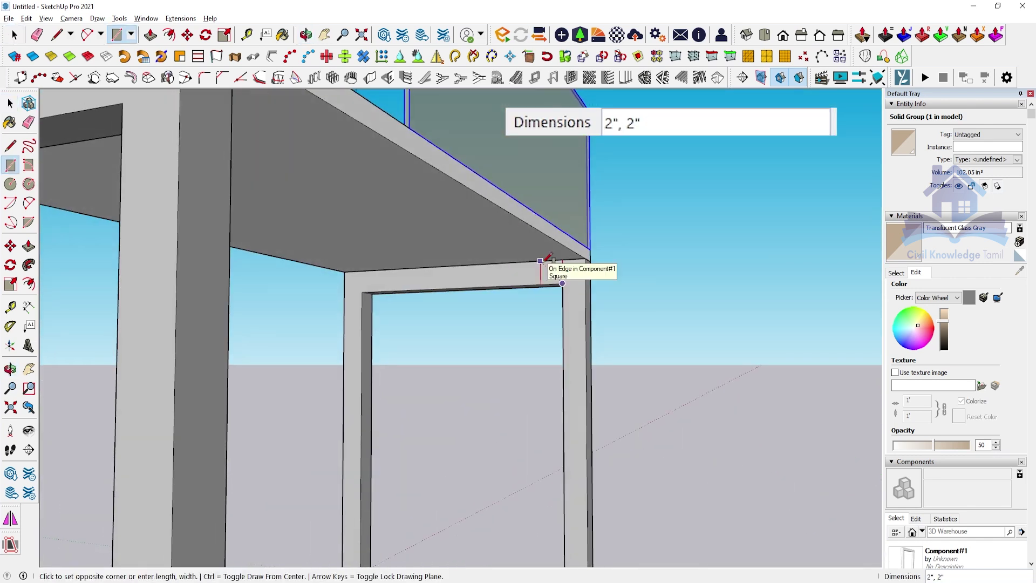
key(Return)
middle_drag(548, 258, 648, 328)
key(p)
drag(647, 328, 439, 322)
mouse_move(439, 321)
middle_down()
mouse_move(439, 400)
mouse_move(358, 364)
mouse_move(345, 391)
mouse_move(359, 417)
middle_up()
Copy the rail 1' 8" to the opposite edge and paint the rails to match the frame
key(m)
click(343, 397)
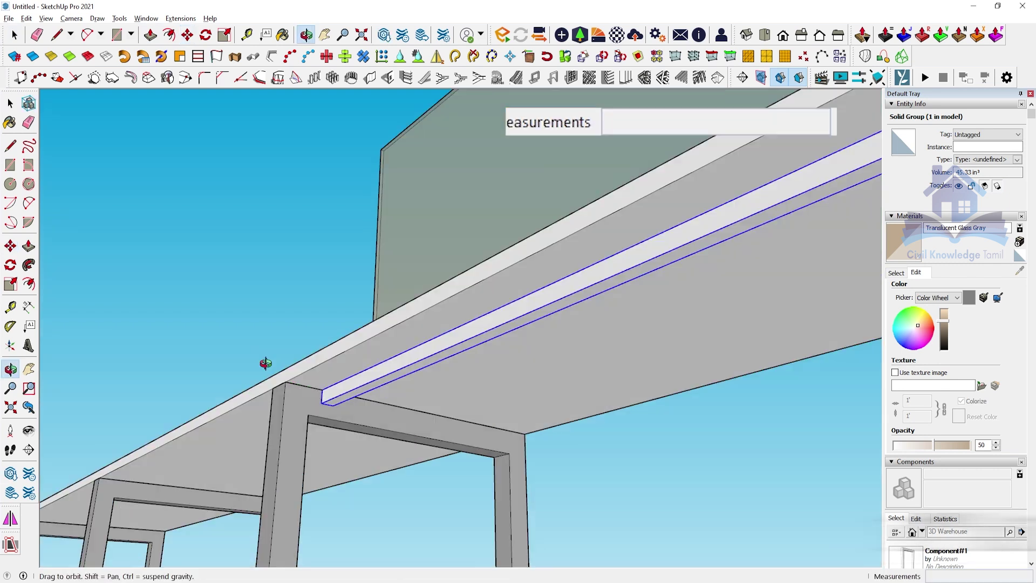
key(ctrl)
click(589, 414)
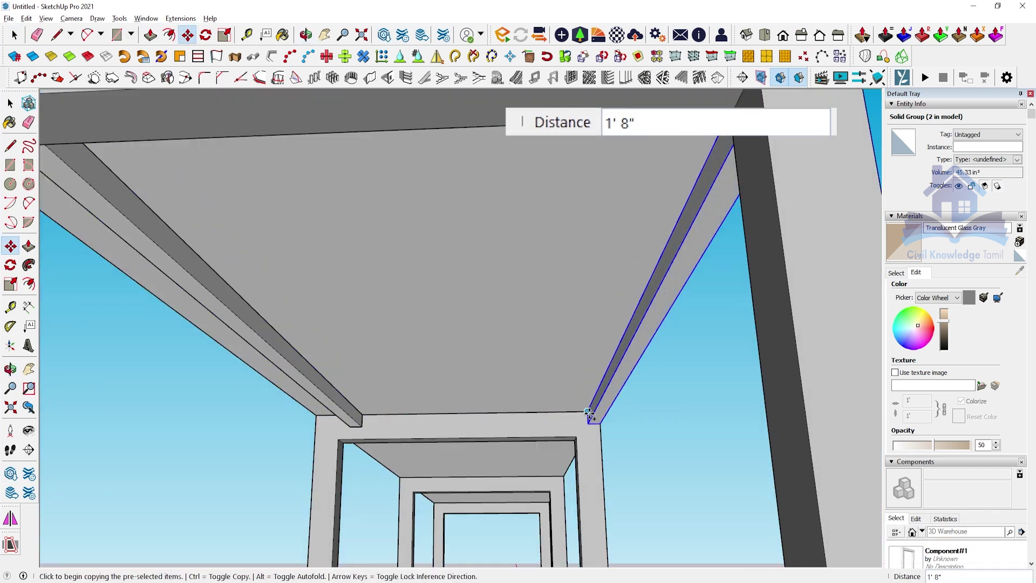
mouse_move(546, 419)
middle_down()
mouse_move(588, 393)
mouse_move(580, 385)
mouse_move(791, 435)
mouse_move(398, 261)
middle_up()
key(b)
alt+click(615, 420)
Copy both rails beneath the next desk section
key(m)
key(ctrl)
click(398, 262)
mouse_move(421, 313)
middle_down()
mouse_move(517, 301)
mouse_move(284, 297)
mouse_move(474, 324)
middle_up()
key(space)
key(o)
mouse_move(462, 321)
mouse_down()
mouse_move(687, 372)
mouse_move(427, 370)
mouse_up()
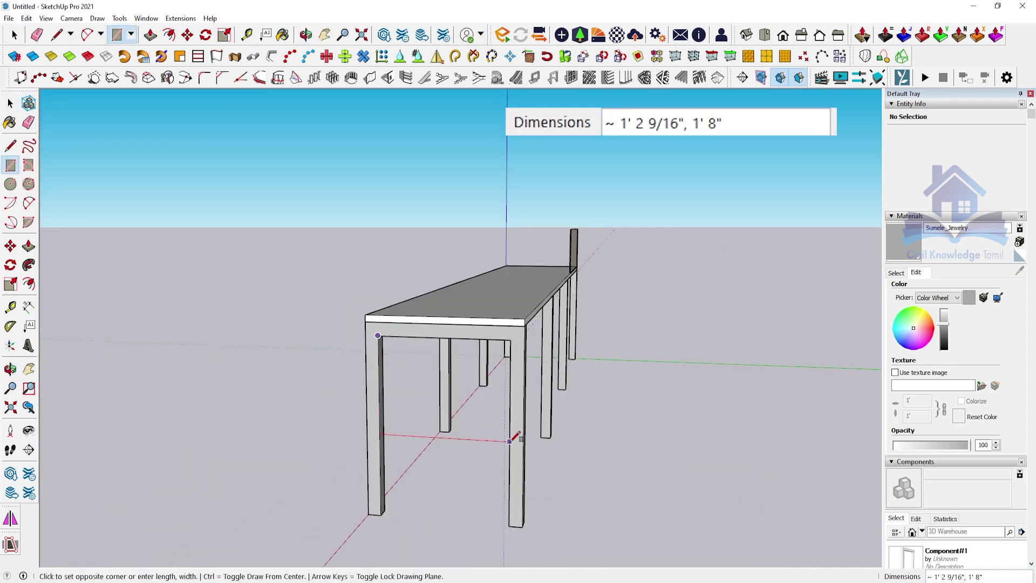
Draw the side sheet between the end legs, raise its bottom edge 3 inches, and thicken it
click(510, 434)
key(m)
click(444, 431)
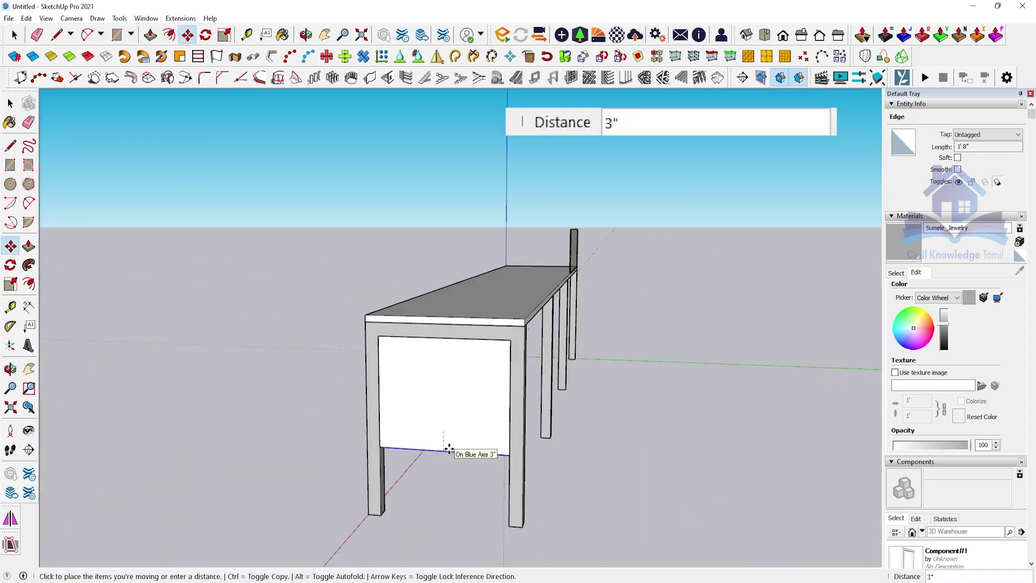
key(Return)
key(space)
key(p)
click(340, 412)
mouse_move(432, 416)
middle_down()
mouse_move(340, 411)
mouse_move(641, 412)
middle_up()
text(3)
click(347, 411)
scroll(493, 343, up, 5)
Draw a perforation circle near the sheet's top-left corner and copy it down into a column
key(c)
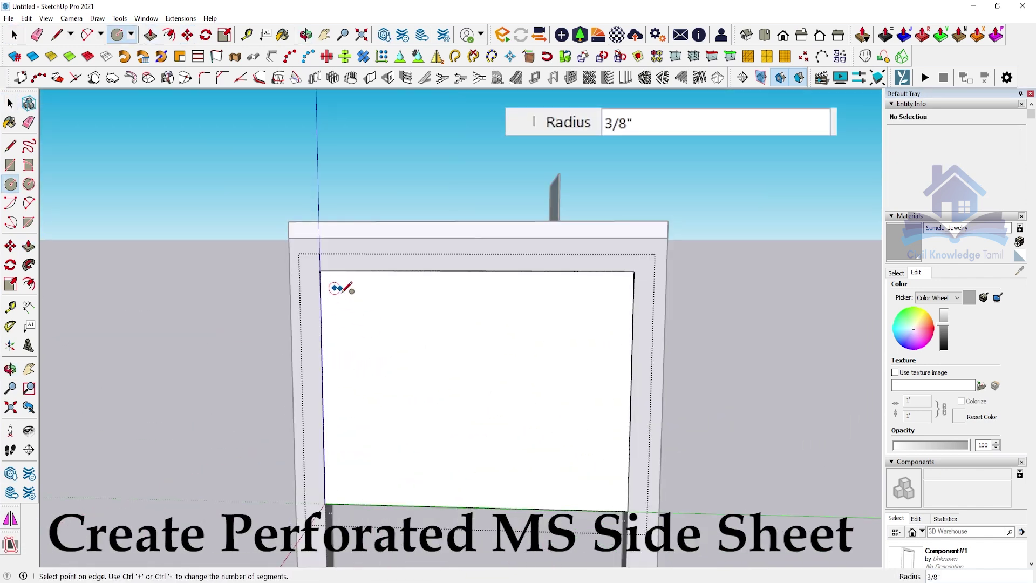
click(335, 288)
scroll(334, 287, up, 3)
key(space)
click(417, 322)
key(m)
key(ctrl)
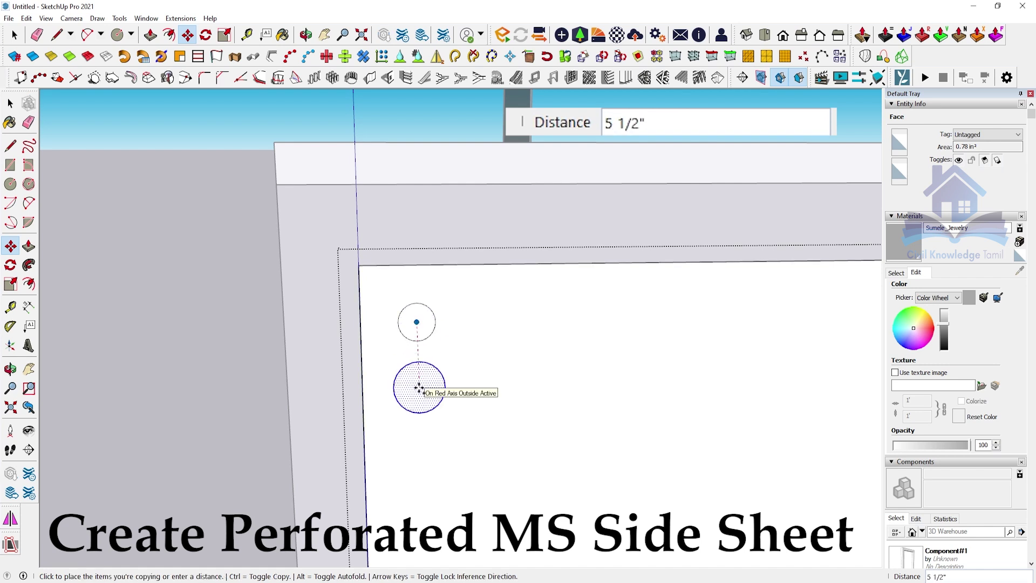
scroll(419, 388, down, 3)
scroll(437, 458, down, 3)
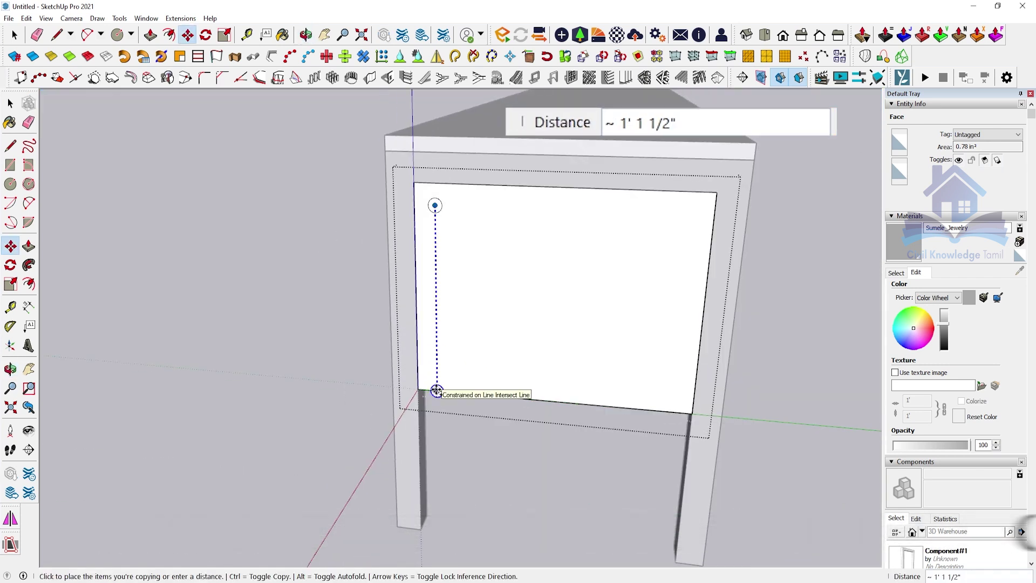
key(space)
middle_drag(438, 389, 468, 212)
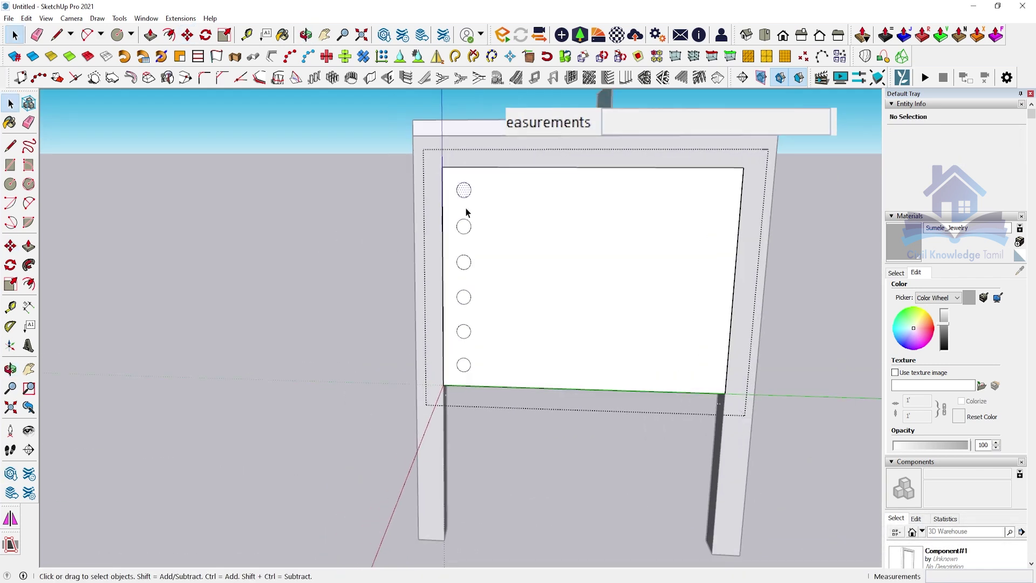
Array the circle column across the sheet, invert the selection, and push the circles through as holes
click(464, 190)
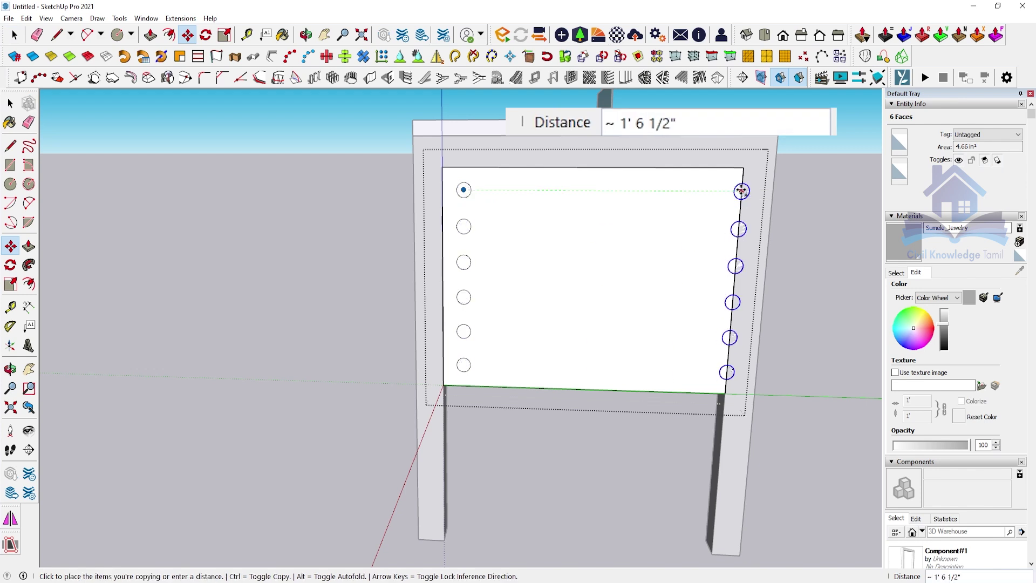
key(space)
double_click(552, 214)
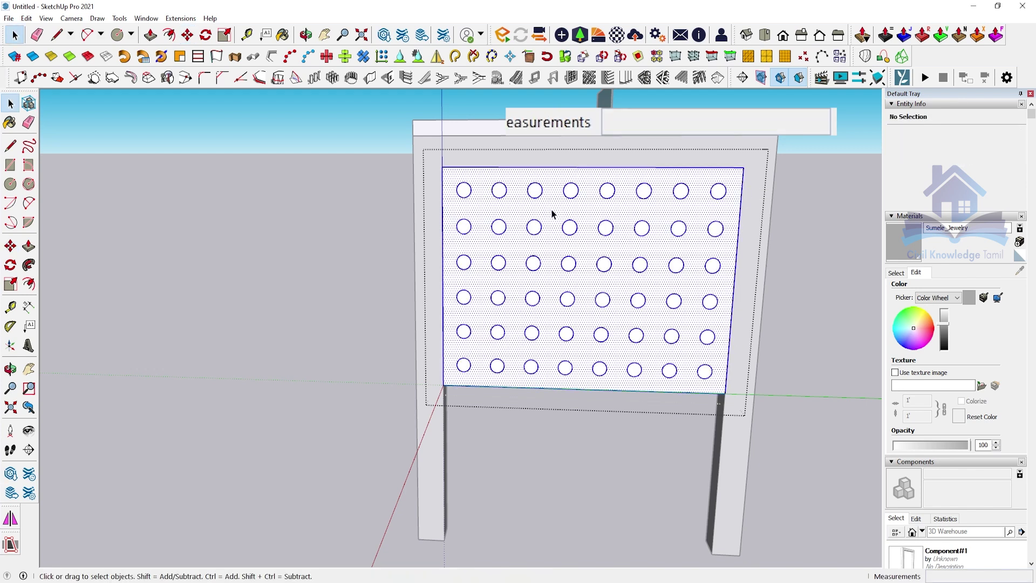
right_click(553, 215)
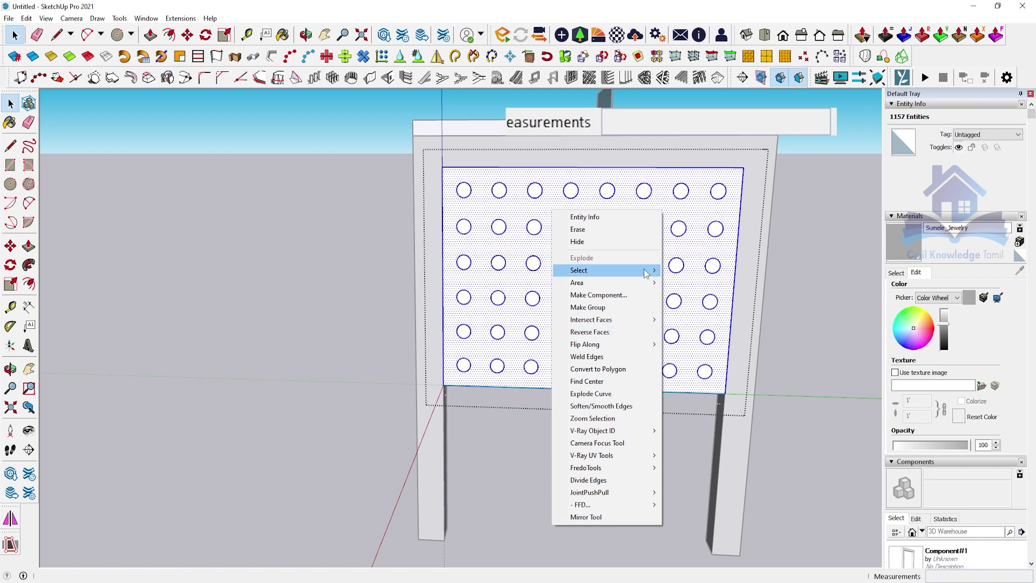
click(698, 334)
mouse_move(698, 335)
middle_down()
mouse_move(76, 294)
mouse_move(282, 231)
mouse_move(548, 277)
middle_up()
key(p)
double_click(252, 232)
Mirror the selected perforated sheet across the table's middle plane and check the copy
key(space)
scroll(548, 277, down, 5)
middle_drag(423, 321, 354, 280)
scroll(382, 195, up, 4)
key(m)
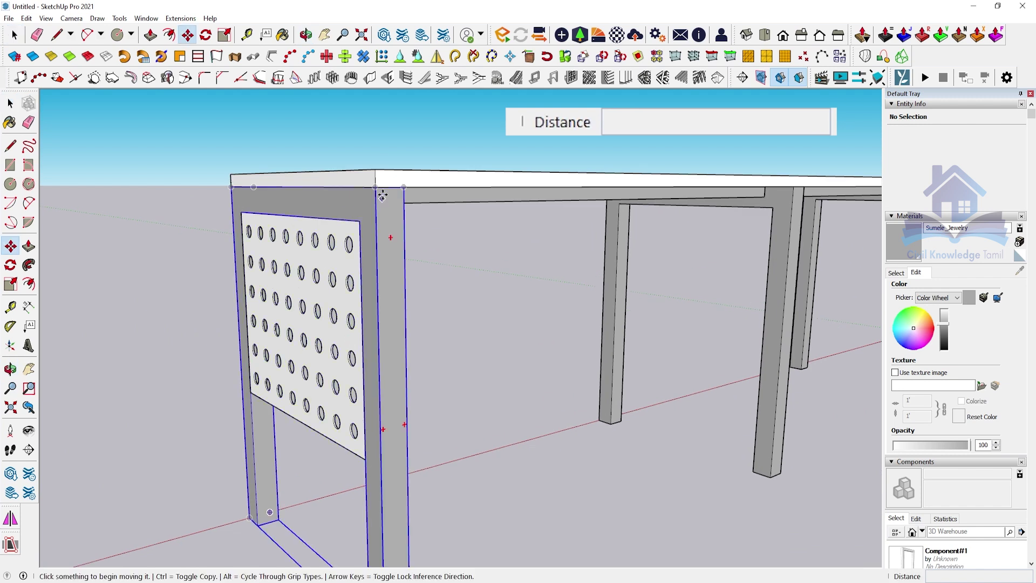
scroll(296, 203, down, 5)
mouse_move(296, 203)
middle_down()
mouse_move(502, 303)
mouse_move(407, 278)
middle_up()
click(11, 518)
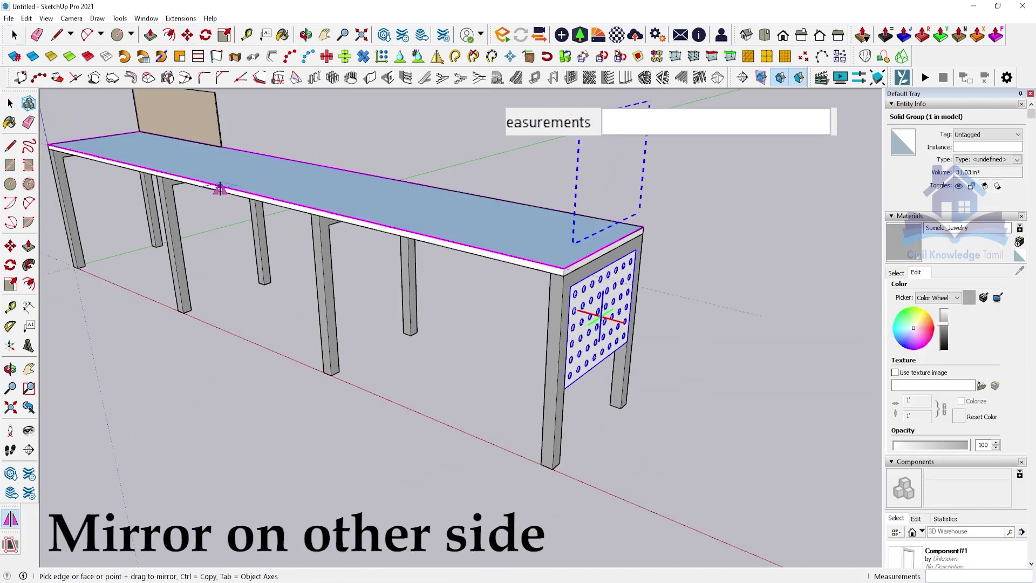
mouse_move(224, 192)
middle_down()
mouse_move(546, 225)
mouse_move(668, 222)
mouse_move(607, 257)
middle_up()
scroll(494, 203, down, 3)
mouse_move(495, 203)
middle_down()
mouse_move(331, 225)
mouse_move(388, 213)
mouse_move(294, 202)
middle_up()
scroll(331, 225, up, 3)
Select the long solid front panel spanning between the first legs
key(space)
key(r)
click(119, 197)
key(Escape)
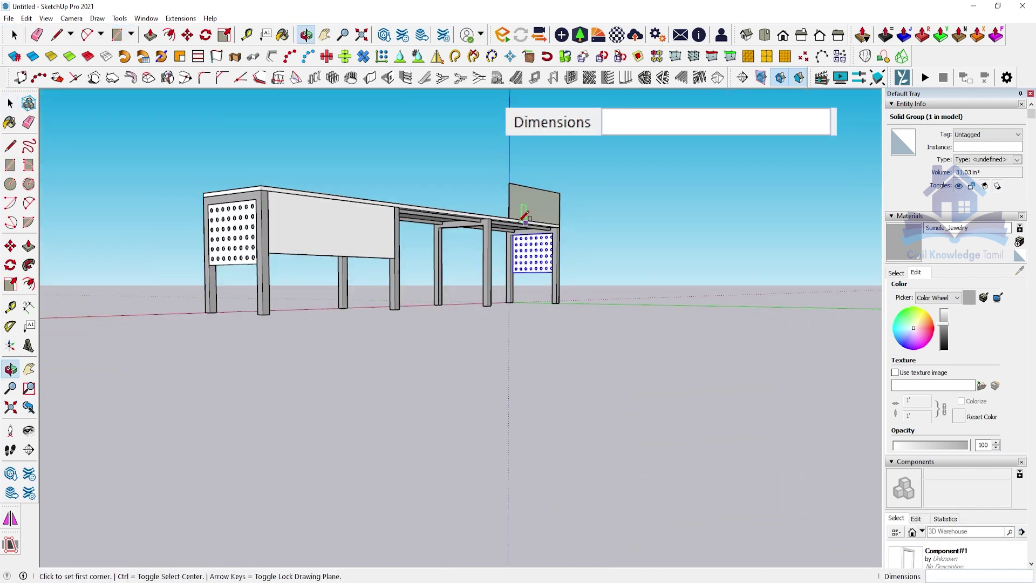
middle_drag(338, 264, 409, 209)
key(space)
scroll(409, 209, up, 3)
click(416, 273)
Inside the front panel, draw a 1/2-inch circle and copy it down into a column
double_click(416, 274)
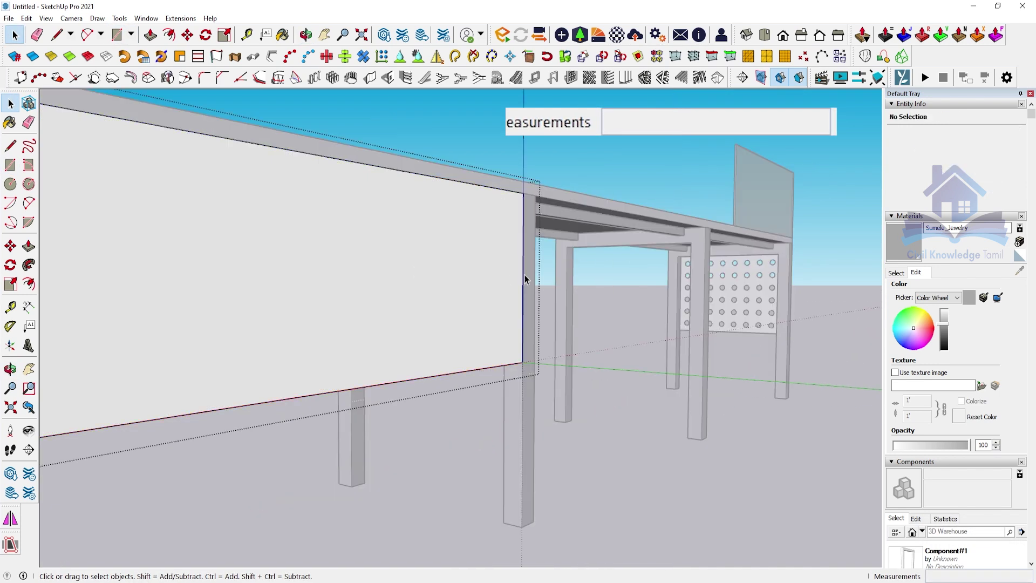
click(502, 279)
scroll(520, 261, down, 3)
mouse_move(505, 282)
middle_down()
mouse_move(520, 262)
mouse_move(135, 273)
middle_up()
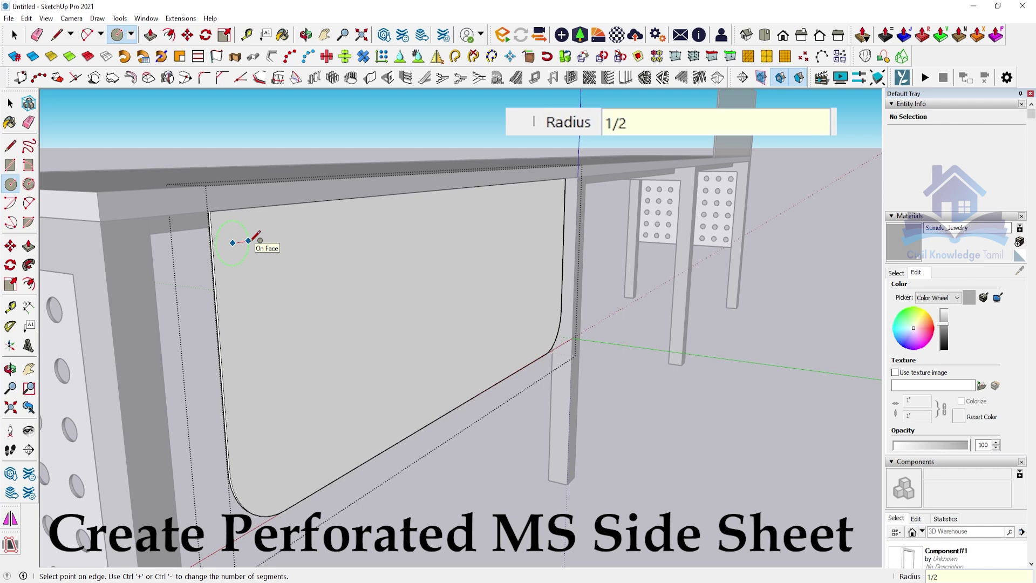
key(Return)
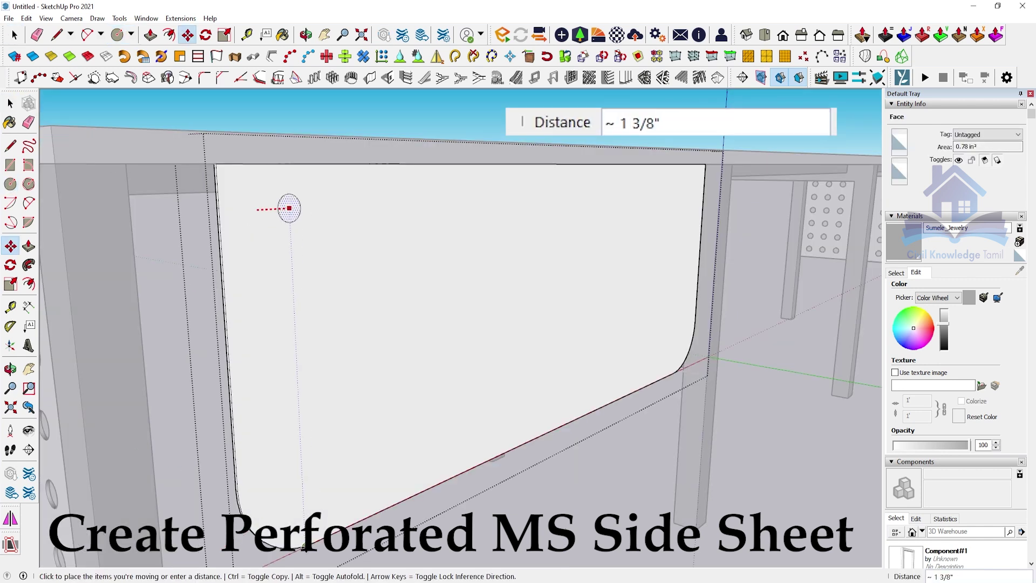
key(ctrl)
click(290, 205)
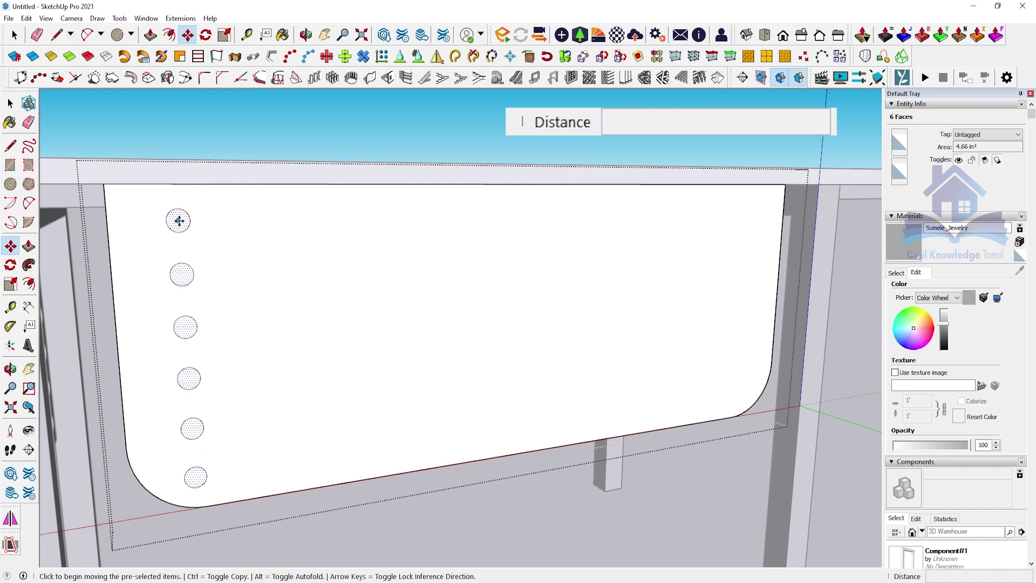
Copy the six-circle column across the sheet as an array of 12 equal divisions
key(ctrl)
click(178, 220)
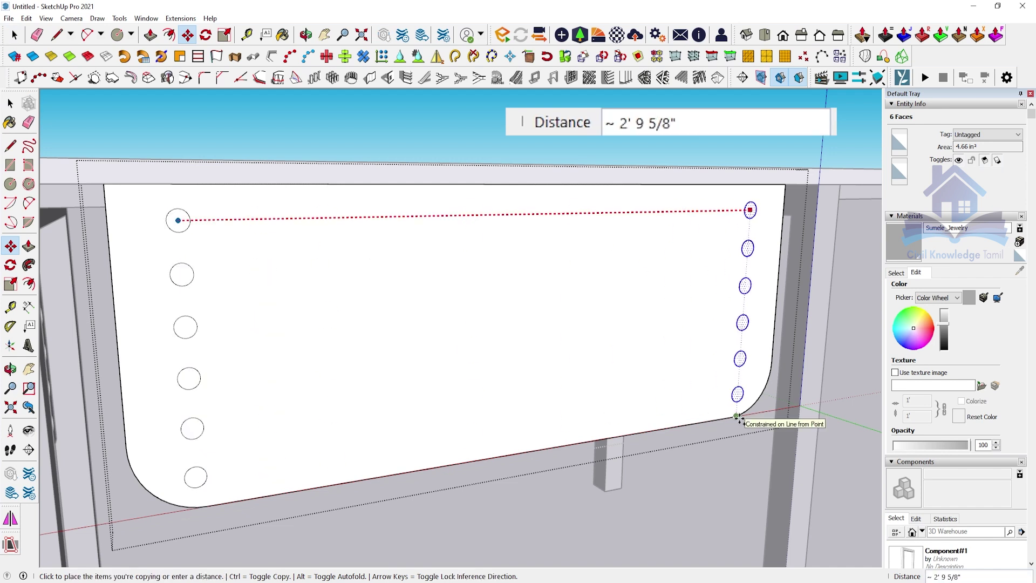
text(/20)
key(Return)
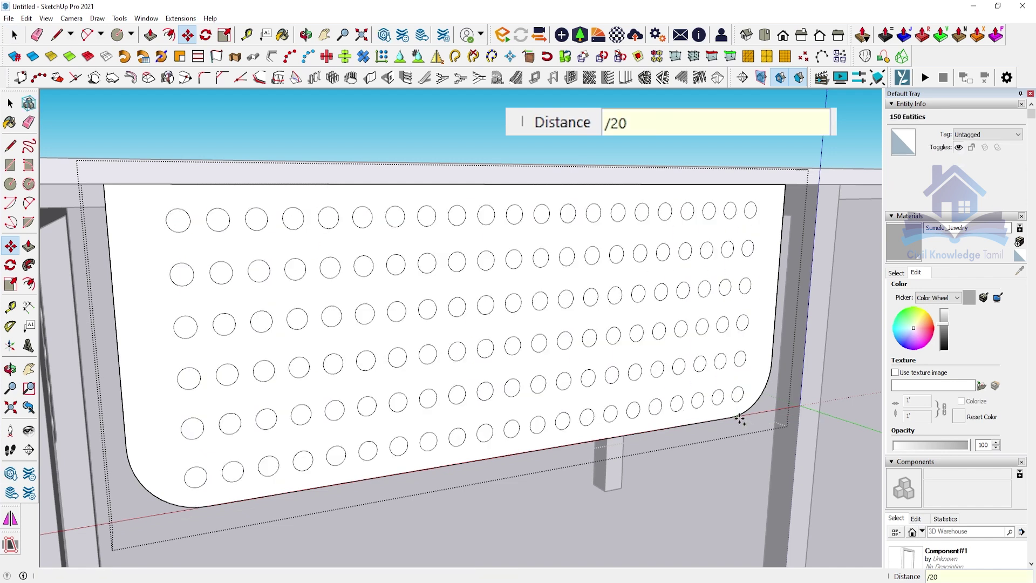
text(/15)
key(Return)
text(12)
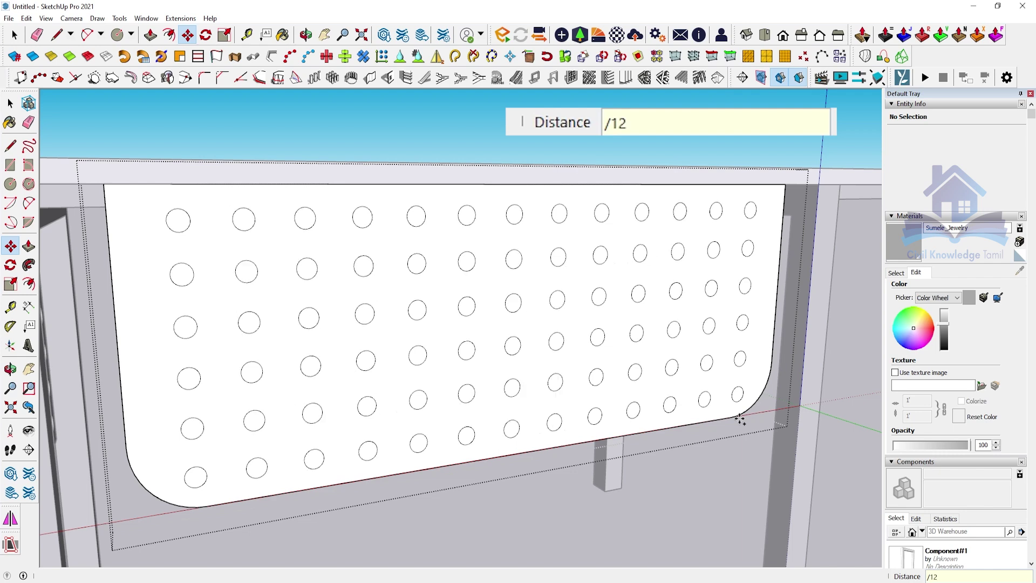
key(Return)
Select the whole sheet with all its circles and bring up its context menu
middle_drag(739, 420, 650, 336)
key(space)
triple_click(470, 279)
right_click(469, 270)
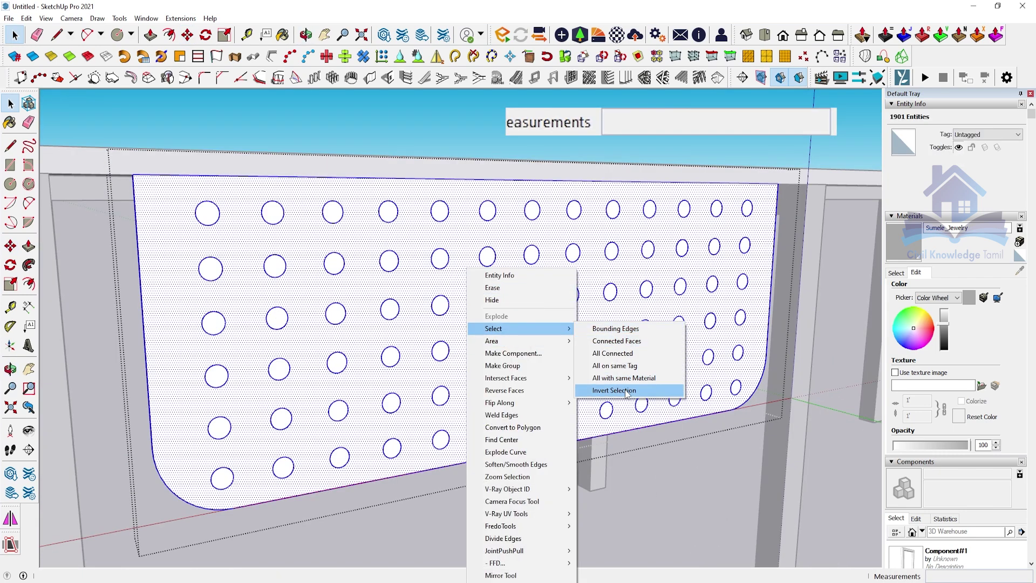
Invert the selection to the circles and push them through the sheet as holes
click(627, 391)
middle_drag(627, 393, 567, 291)
key(p)
click(483, 280)
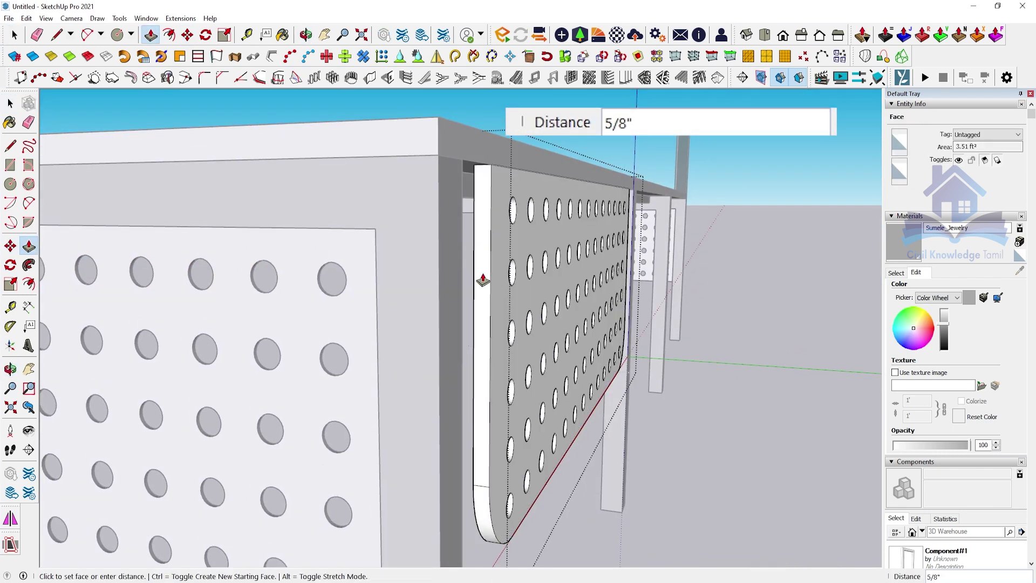
click(483, 280)
key(space)
mouse_move(483, 280)
middle_down()
mouse_move(444, 243)
mouse_move(444, 195)
middle_up()
Move the perforated front sheet into its position under the table
click(443, 194)
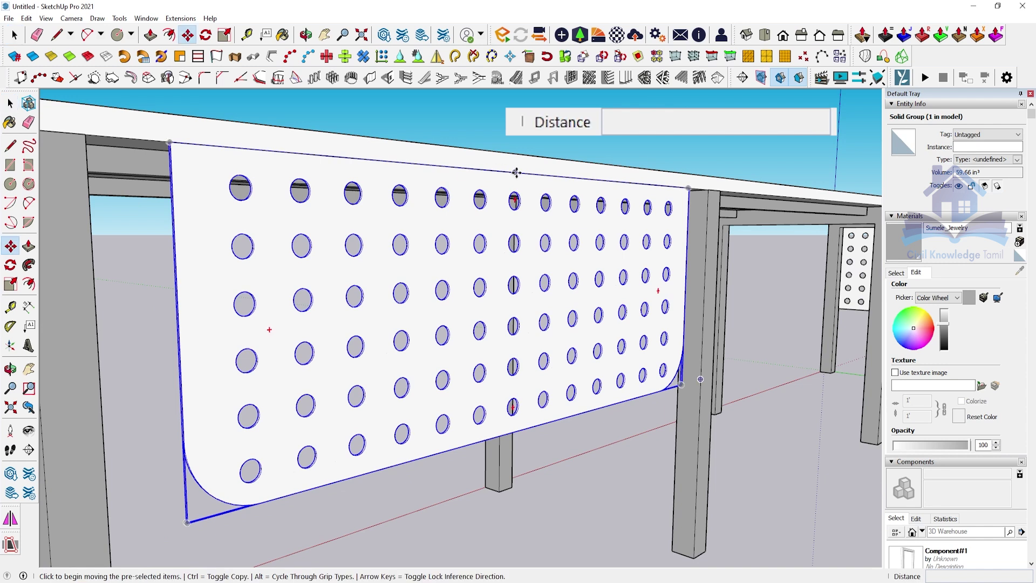
click(516, 172)
click(121, 156)
mouse_move(121, 156)
middle_down()
mouse_move(126, 182)
mouse_move(216, 72)
middle_up()
Copy the perforated sheet to the next bay with an x2 array, filling all three bays
key(m)
click(710, 147)
key(ctrl)
scroll(696, 254, down, 3)
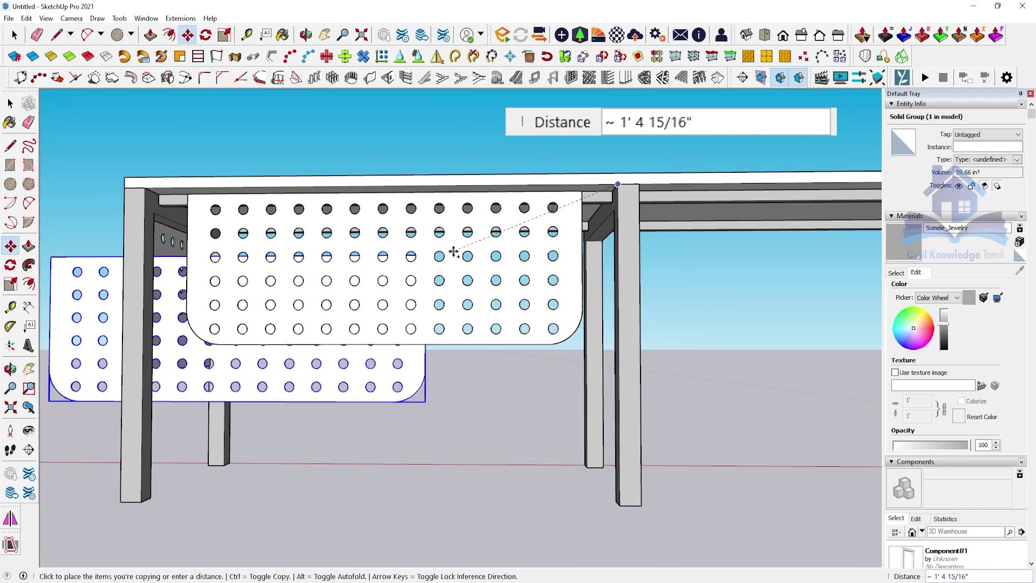
middle_drag(696, 254, 578, 213)
click(578, 213)
text(x2)
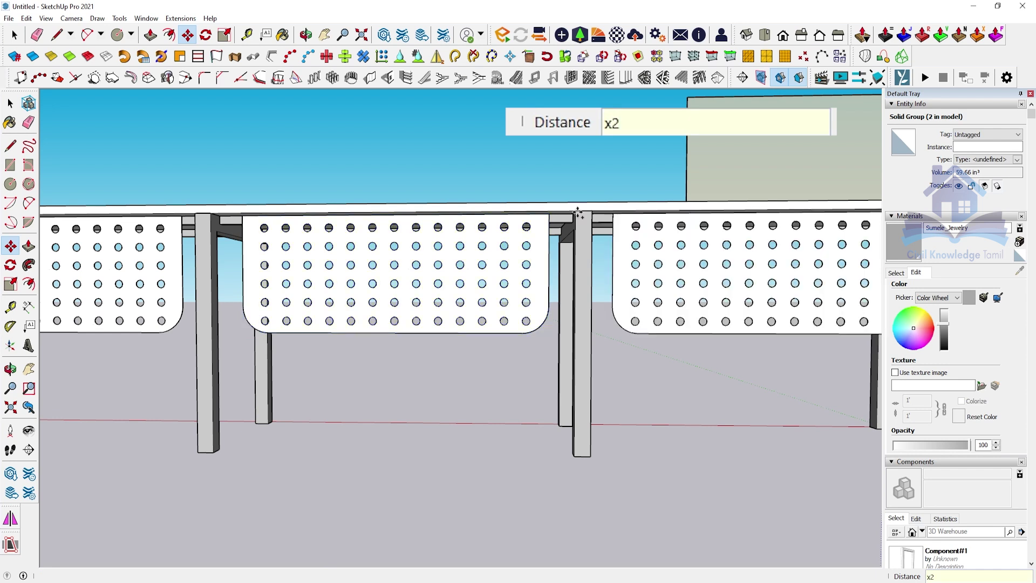
key(Return)
scroll(551, 398, down, 5)
mouse_move(551, 398)
middle_down()
mouse_move(766, 388)
mouse_move(481, 429)
middle_up()
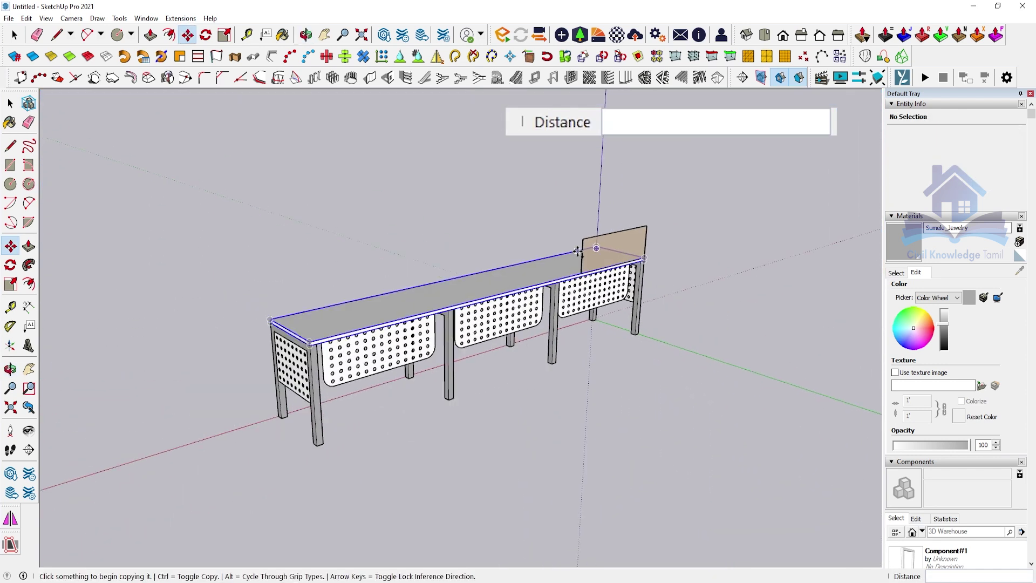
Make the tan glass partition a component, Component#2
scroll(538, 213, up, 4)
middle_drag(539, 213, 613, 317)
click(643, 312)
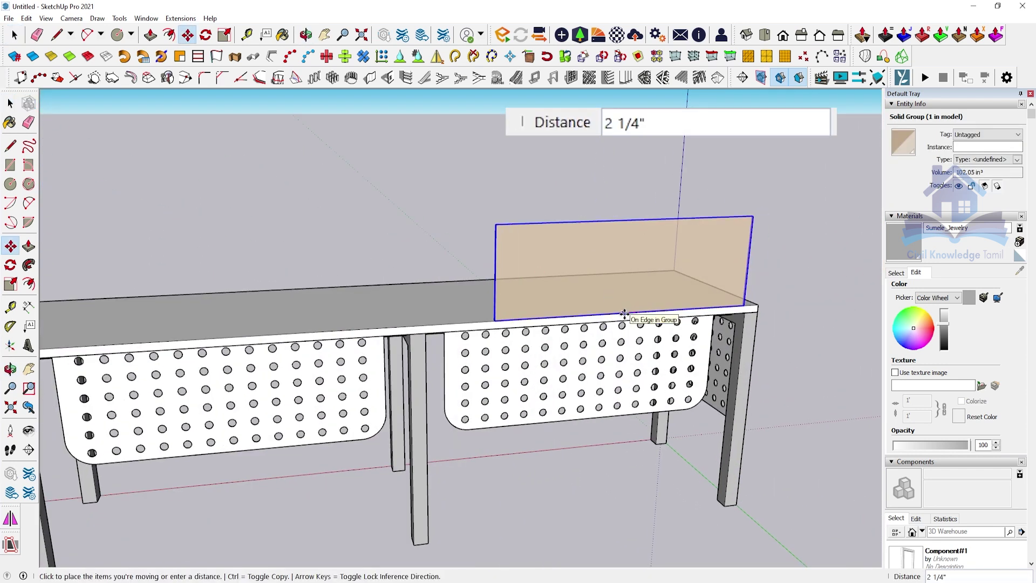
key(g)
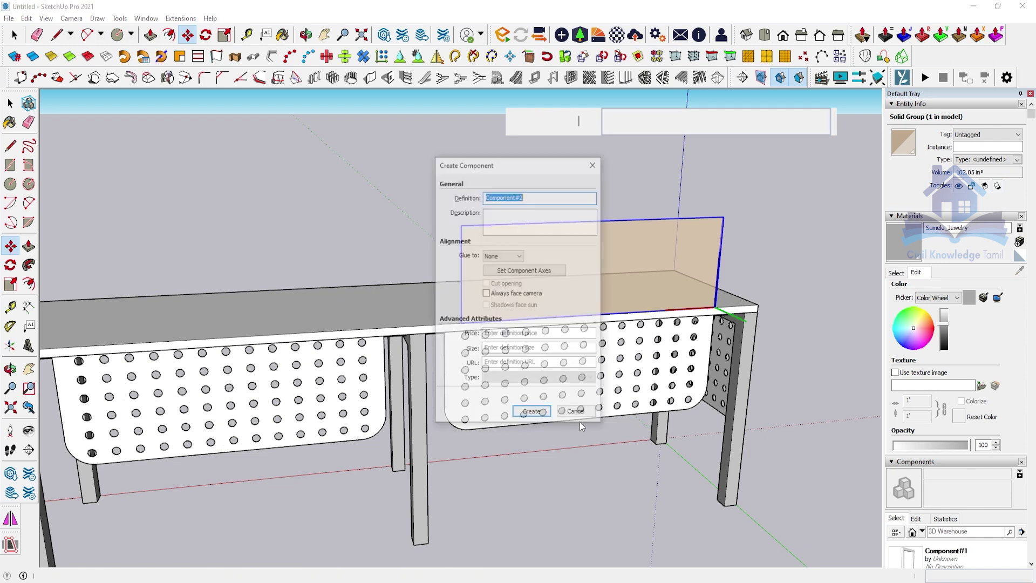
key(Return)
Copy the partition along the desk with x2 so one stands at each section
click(582, 420)
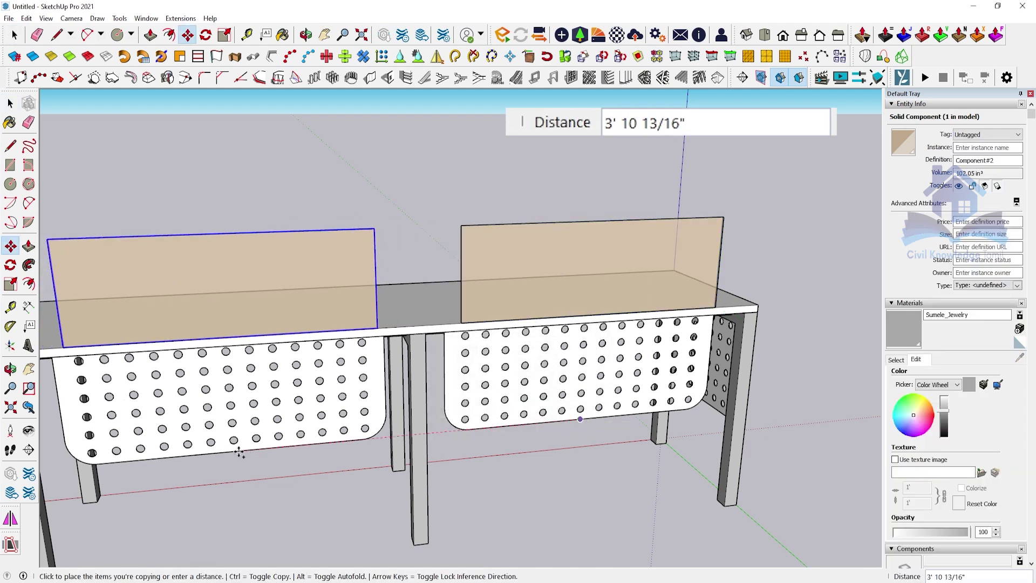
key(Return)
mouse_move(286, 456)
middle_down()
mouse_move(578, 307)
mouse_move(327, 266)
middle_up()
scroll(577, 308, down, 3)
Raise the three partitions 1 inch
key(space)
click(565, 247)
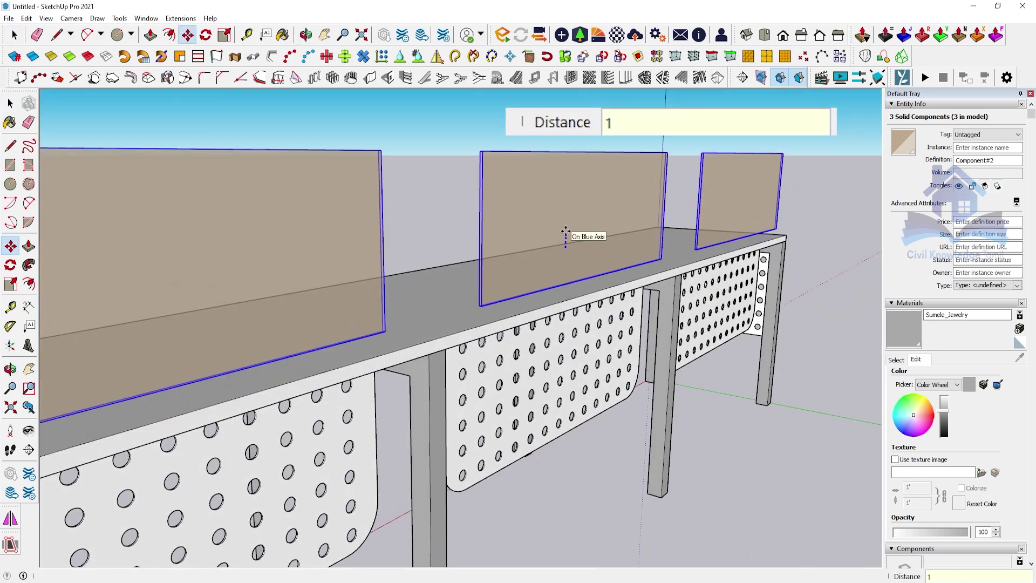
key(Return)
key(space)
mouse_move(621, 259)
middle_down()
mouse_move(787, 303)
mouse_move(590, 339)
middle_up()
double_click(787, 324)
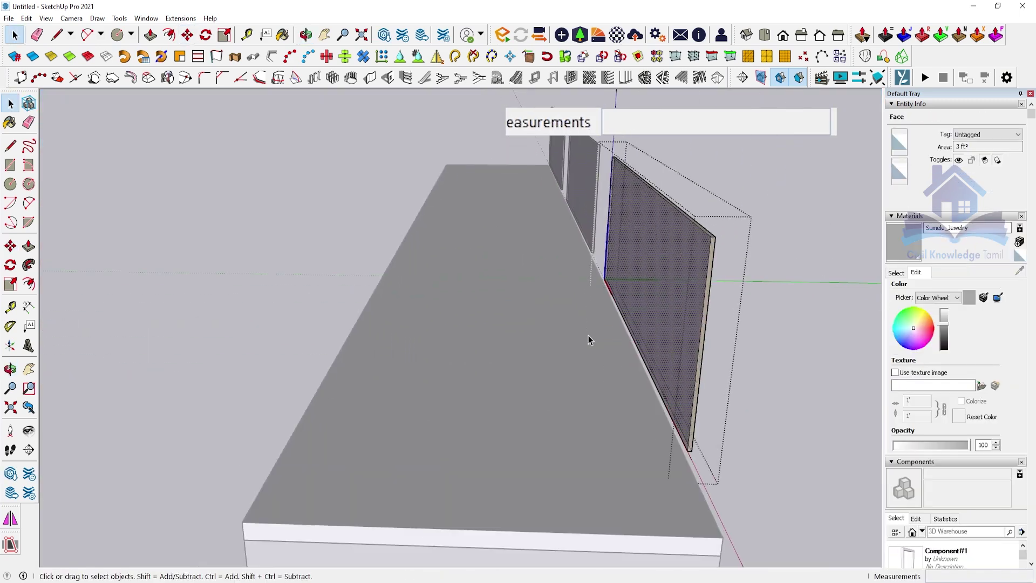
Push/pull the desktop face up 1 inch
key(Escape)
scroll(589, 339, down, 5)
scroll(444, 318, up, 4)
mouse_move(444, 319)
middle_down()
mouse_move(394, 363)
mouse_move(511, 351)
mouse_move(301, 351)
mouse_move(403, 397)
mouse_move(426, 397)
middle_up()
key(p)
click(430, 401)
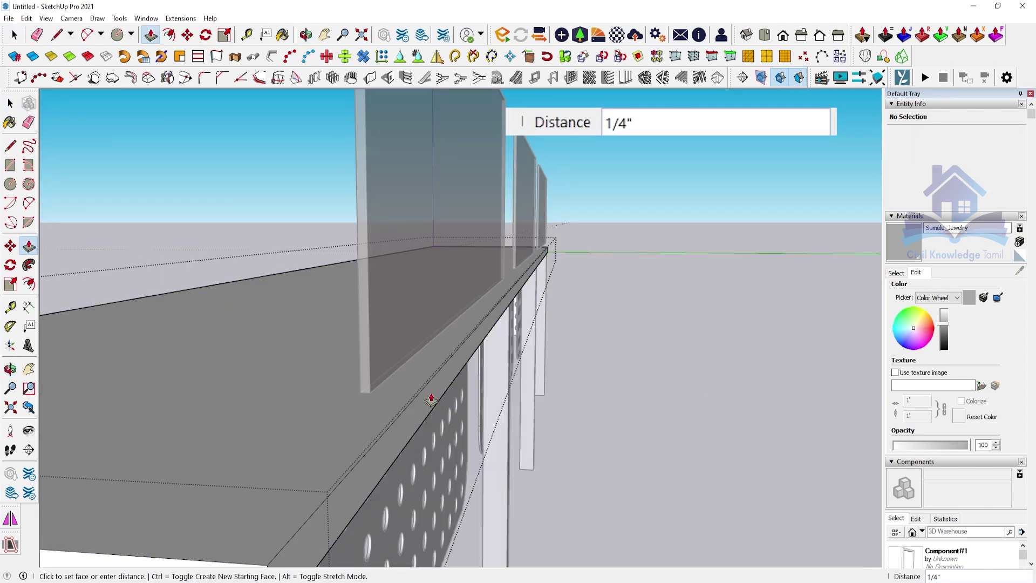
text(1)
key(Return)
Shift the glass partitions 1/2 inch
key(space)
click(546, 227)
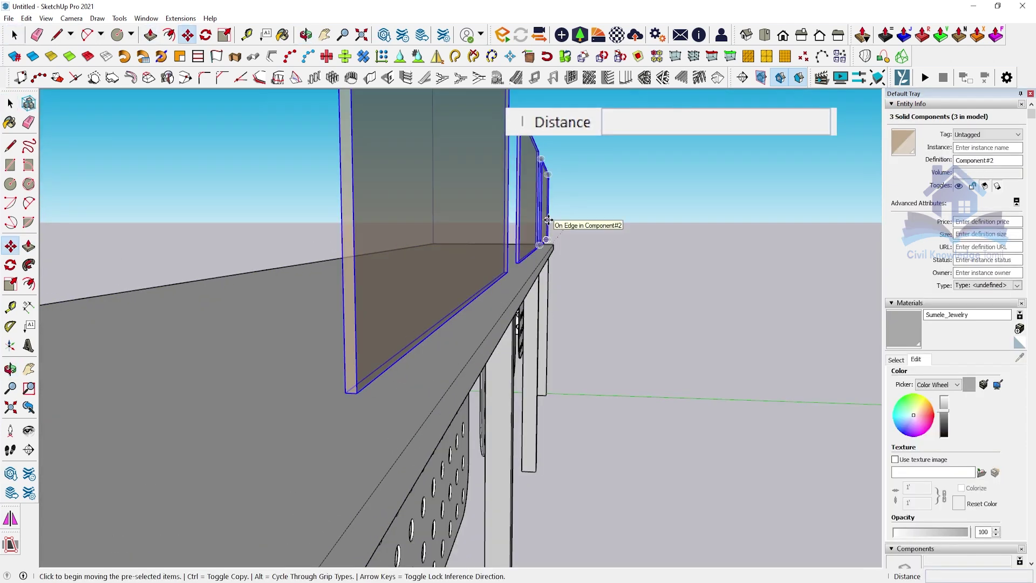
click(548, 220)
text(1/2)
key(Return)
Draw a small 1-inch square on the tabletop at a partition's base
mouse_move(596, 224)
middle_down()
mouse_move(315, 385)
mouse_move(423, 394)
middle_up()
key(r)
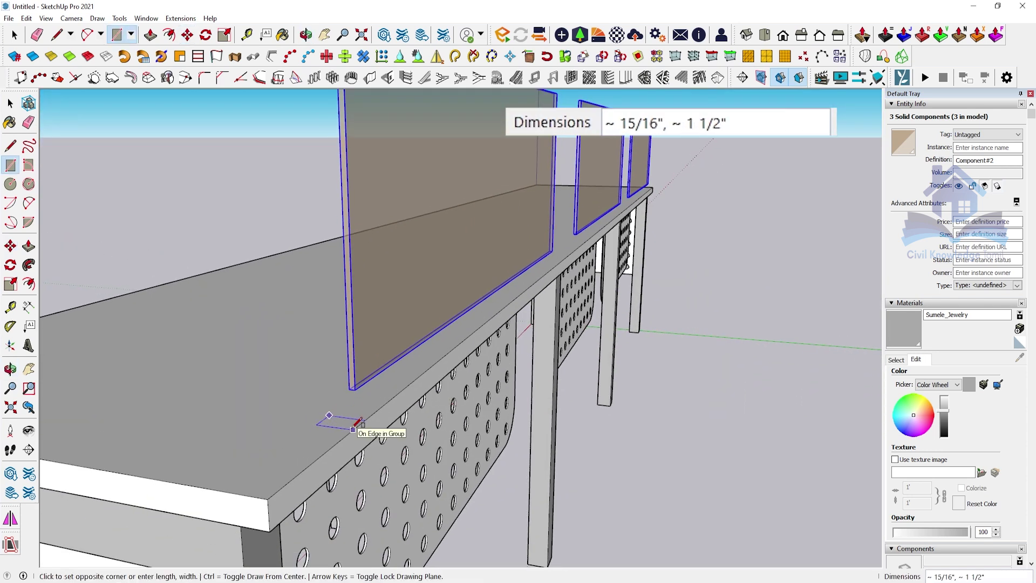
key(Return)
Copy an inner edge of the small square 3 mm inward
scroll(345, 427, up, 5)
scroll(351, 410, up, 3)
key(space)
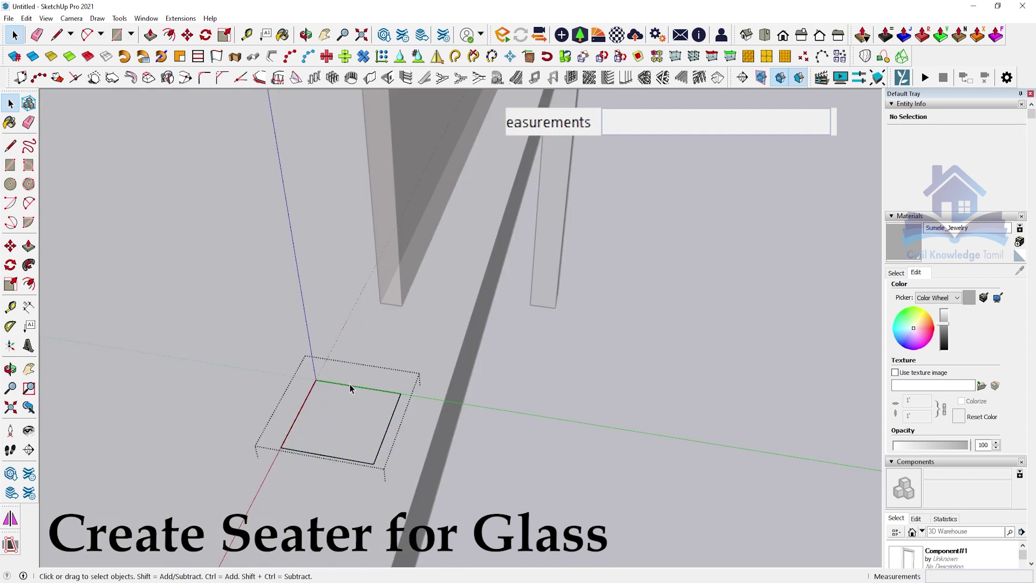
key(m)
click(327, 462)
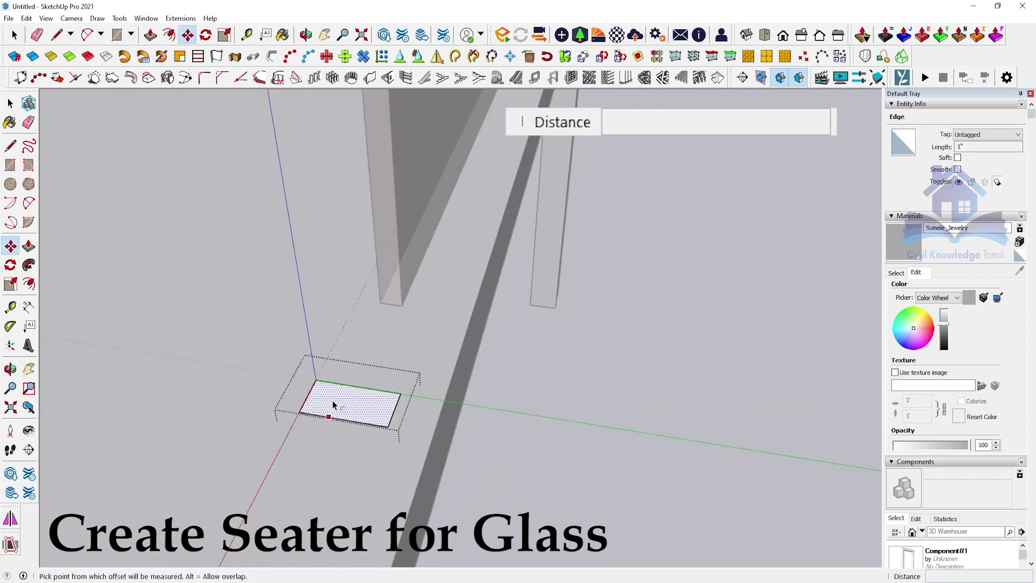
key(m)
click(352, 408)
key(ctrl)
text(3mm)
key(Return)
Make 6 evenly spaced edge copies and erase unneeded lines to outline the bracket
click(371, 391)
key(ctrl)
text(6mm)
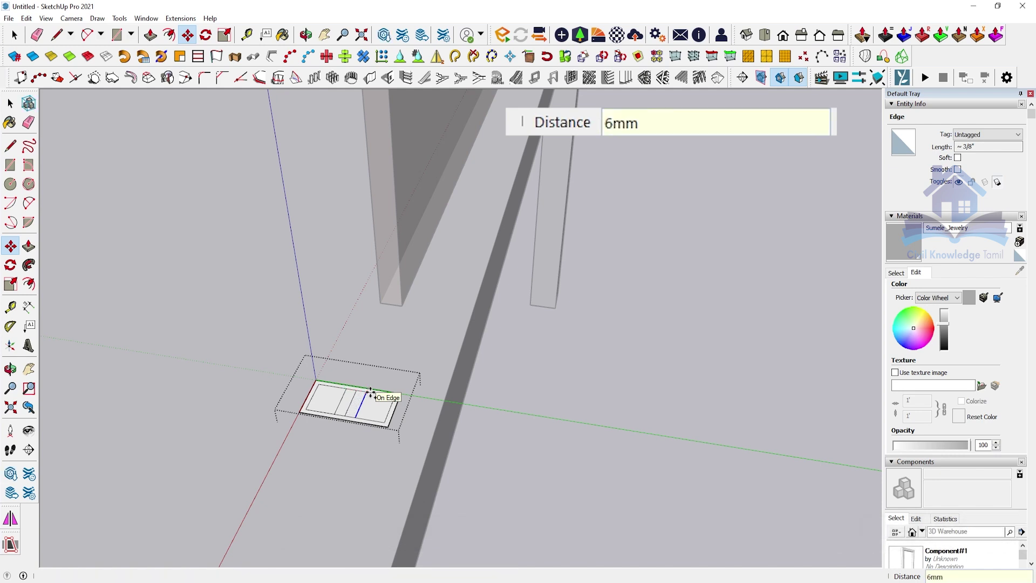
key(Return)
key(e)
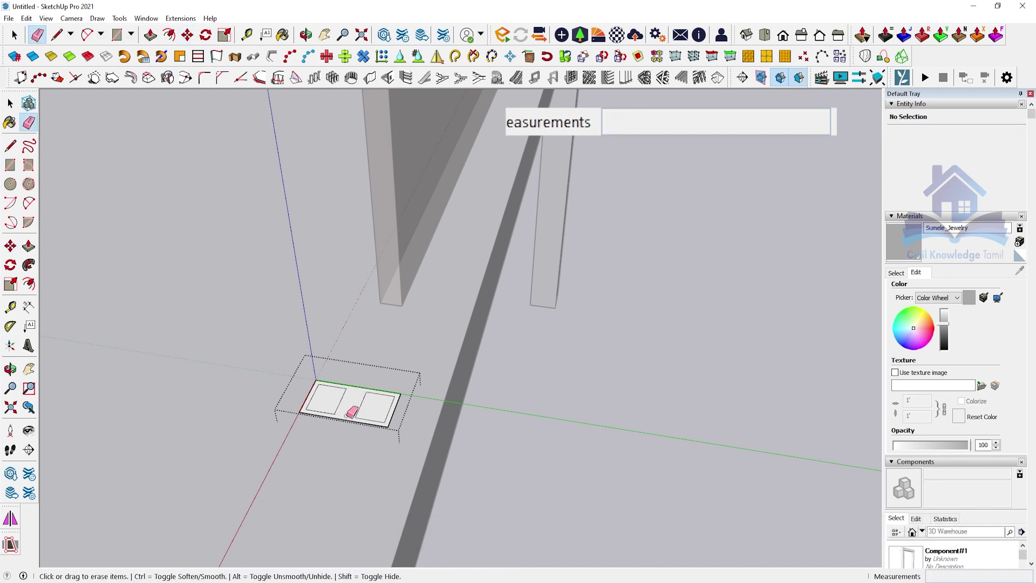
key(e)
key(e)
key(e)
key(l)
key(e)
scroll(365, 402, up, 3)
Extrude the L-shaped faces 1/2 inch and push the middle face 1/2 inch
key(p)
click(312, 373)
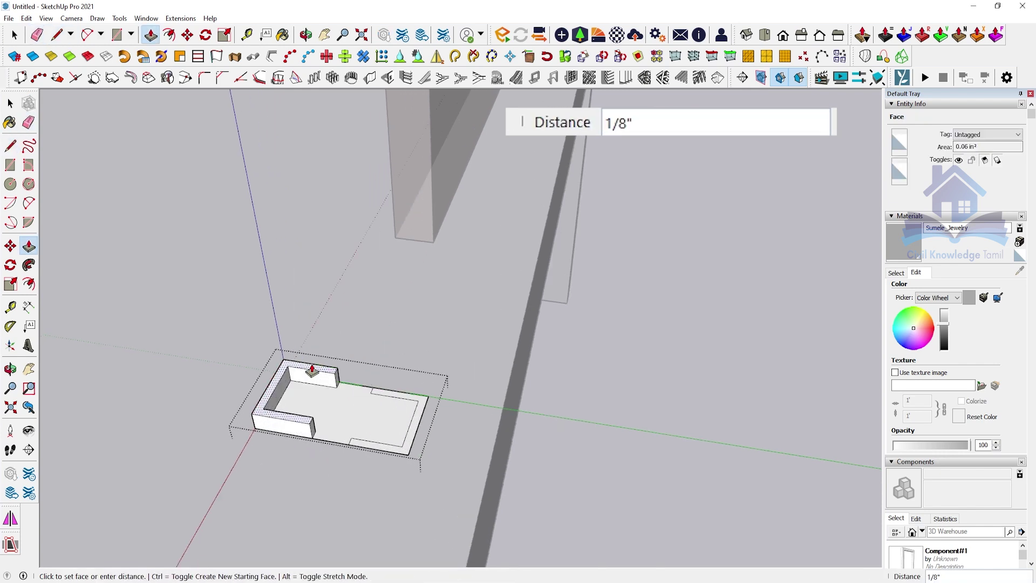
text(2)
key(Return)
text(/2)
key(Return)
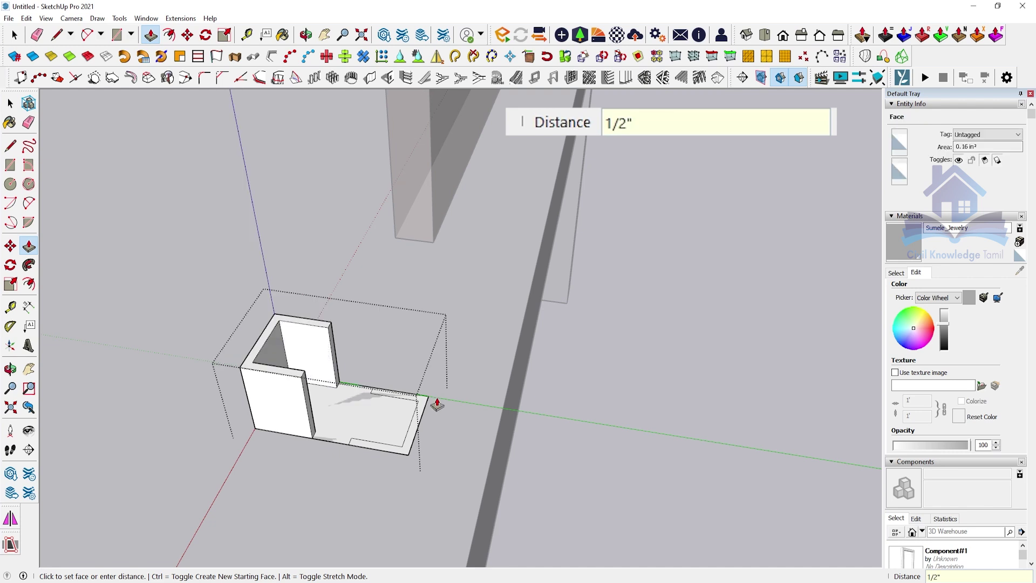
text(/2)
key(Return)
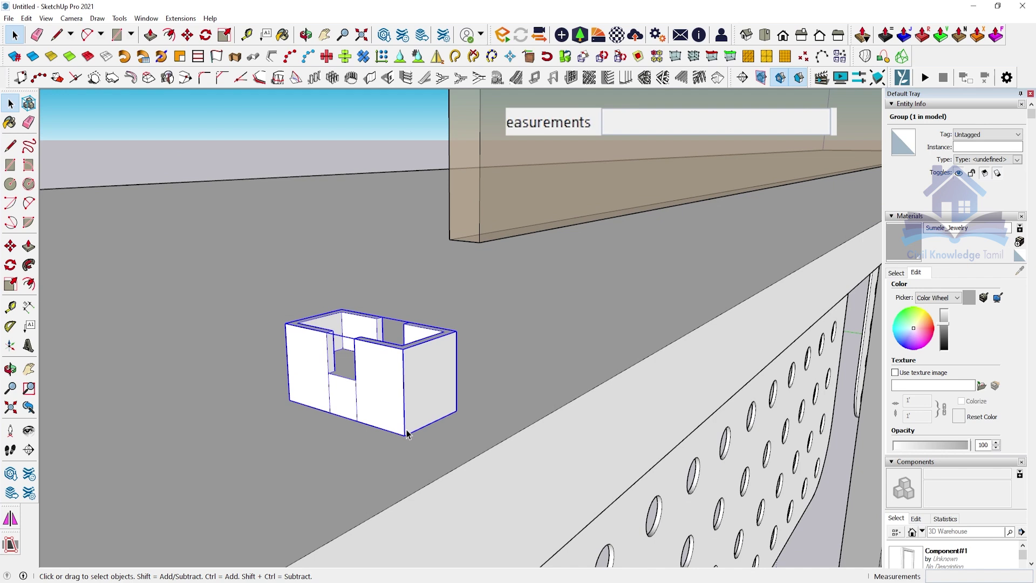
Move the clamp block into the slot under the glass panel's corner
key(m)
click(407, 433)
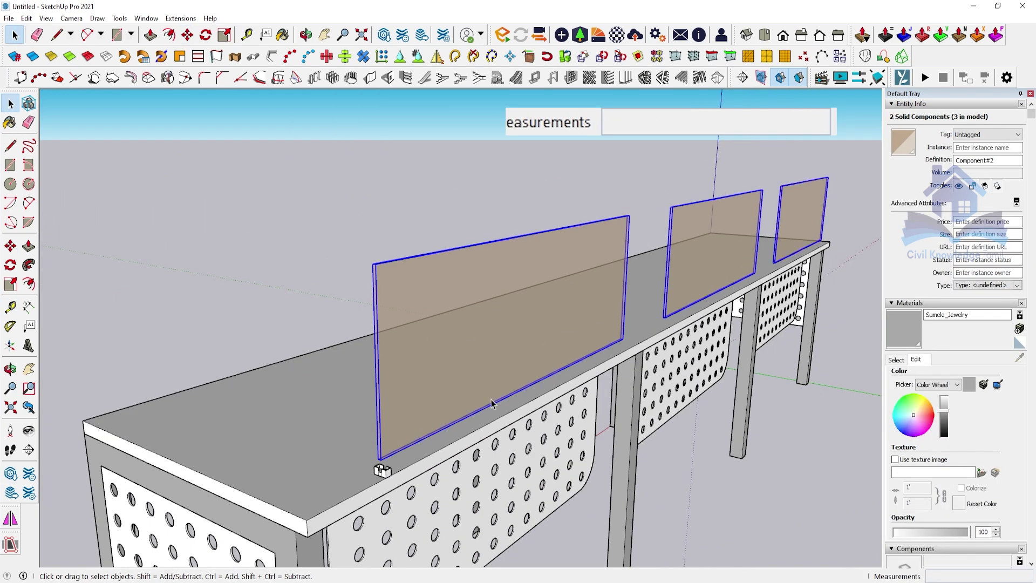
key(m)
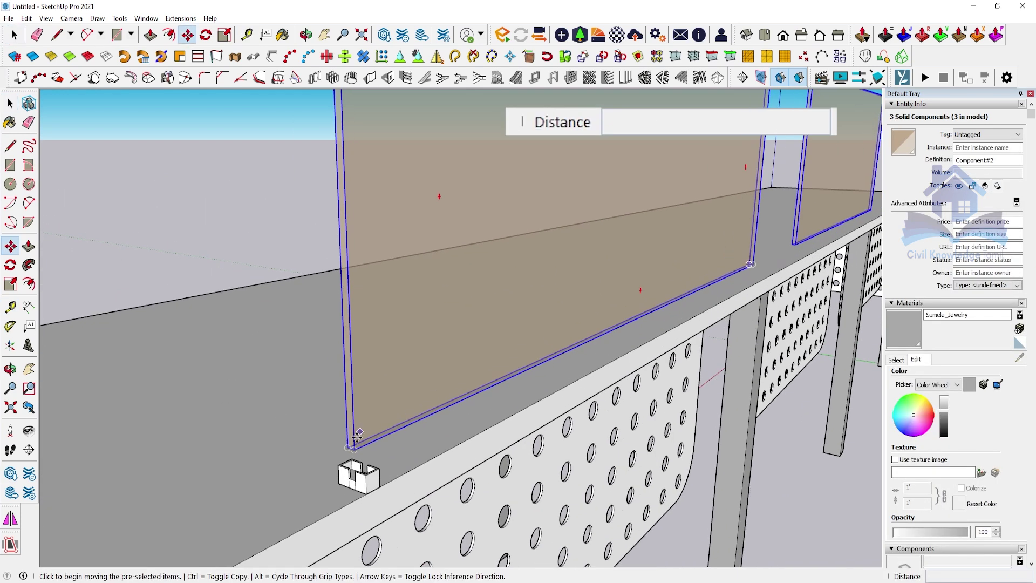
click(352, 464)
scroll(350, 483, up, 5)
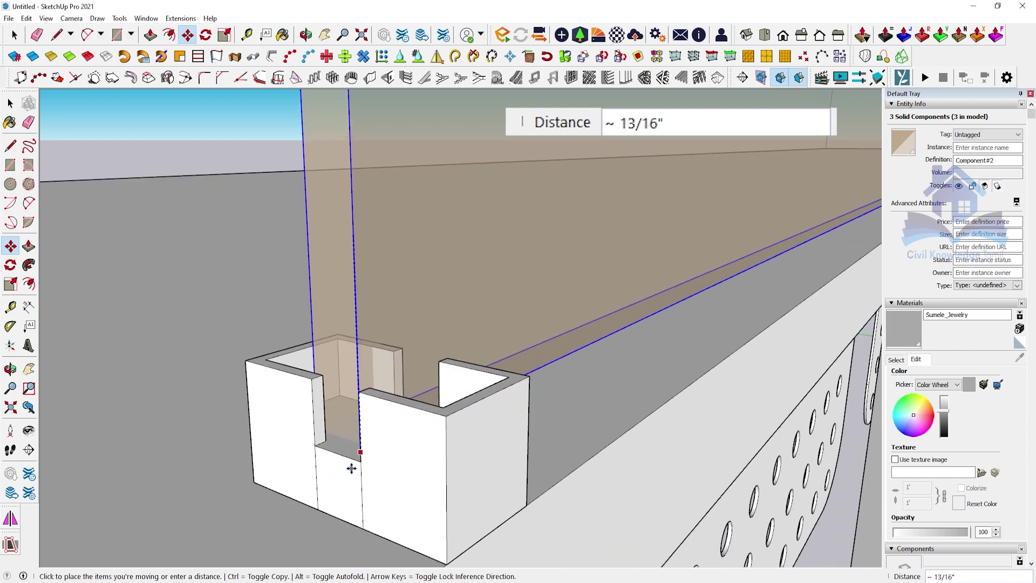
middle_drag(359, 464, 496, 485)
scroll(512, 491, up, 3)
scroll(526, 488, up, 2)
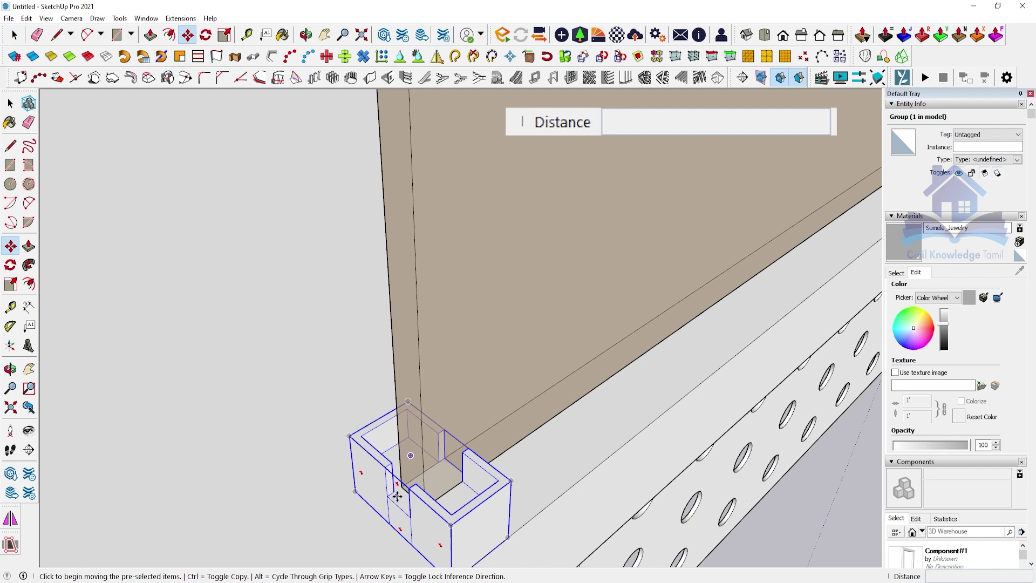
click(397, 496)
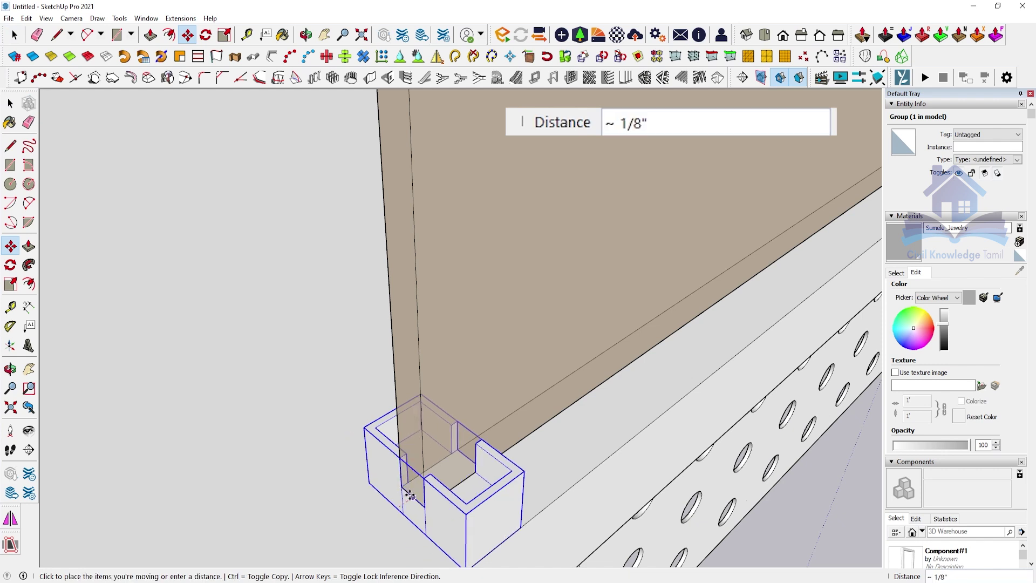
scroll(445, 477, down, 1)
mouse_move(452, 496)
middle_down()
mouse_move(307, 278)
mouse_move(695, 386)
mouse_move(315, 323)
mouse_move(260, 476)
mouse_move(345, 464)
middle_up()
scroll(346, 464, up, 2)
Paint the clamp with Aluminum from the Metal materials library
click(896, 273)
click(1008, 288)
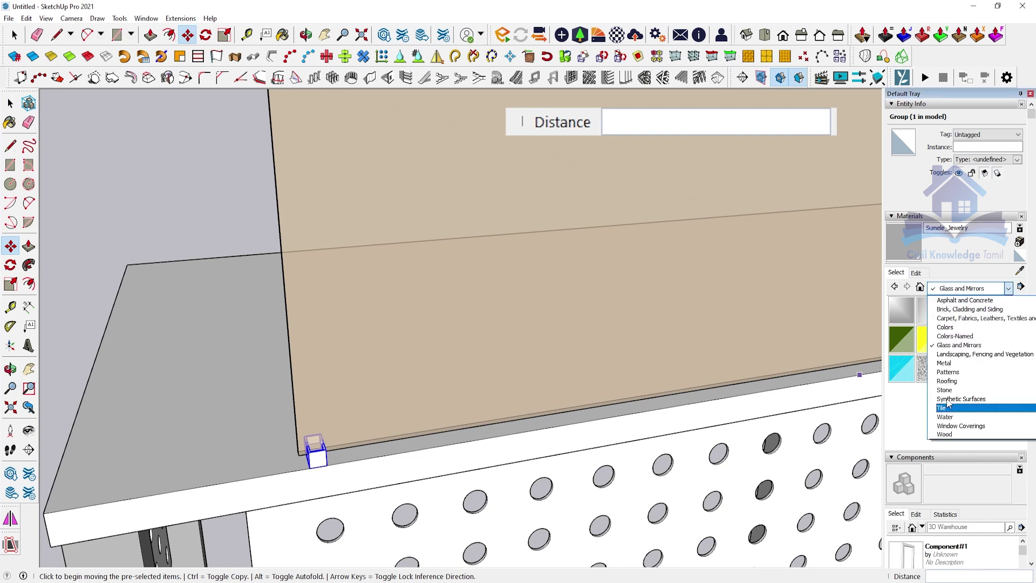
click(945, 363)
click(901, 310)
scroll(352, 451, down, 3)
scroll(363, 449, down, 3)
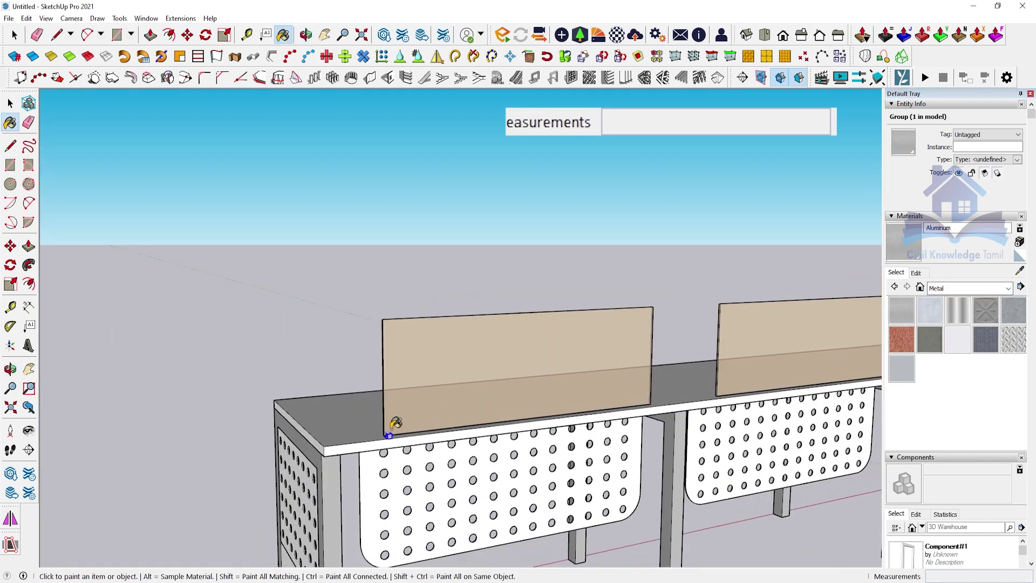
scroll(396, 423, up, 3)
key(space)
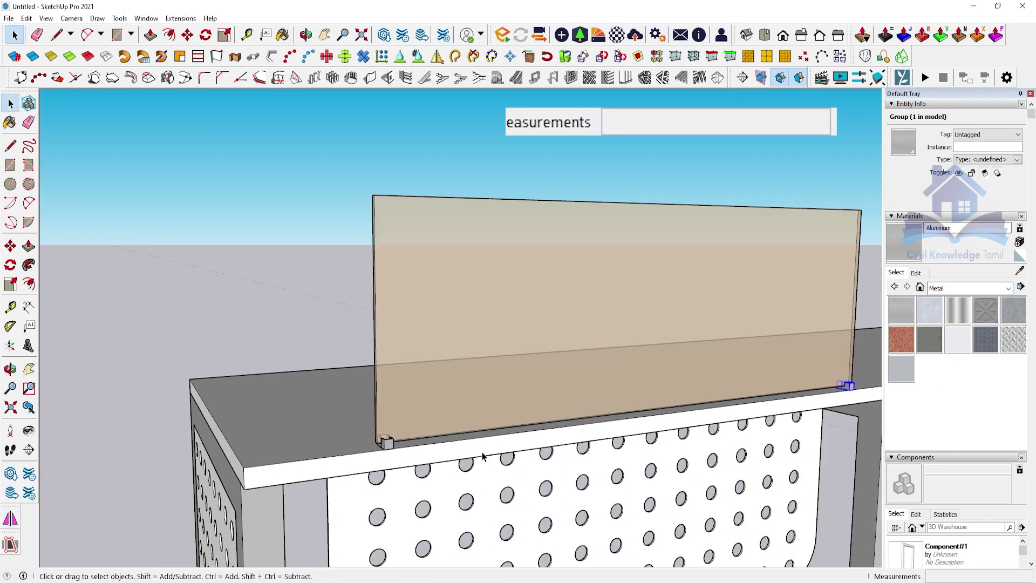
scroll(387, 446, down, 2)
click(312, 316)
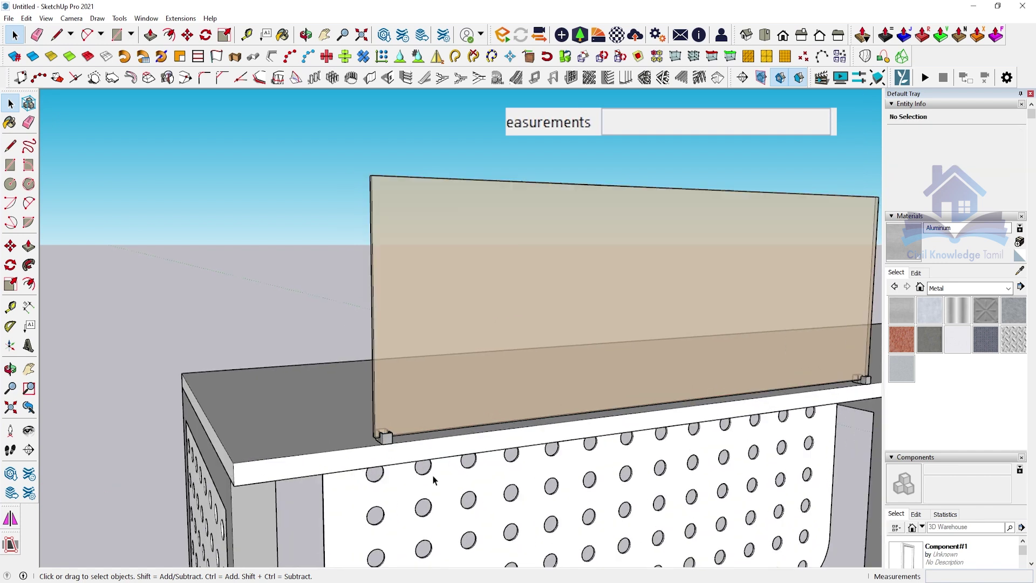
middle_drag(312, 317, 399, 467)
scroll(675, 466, down, 5)
middle_drag(675, 465, 378, 378)
Rotate-copy a glass panel 90° so it crosses the desk
scroll(378, 378, up, 3)
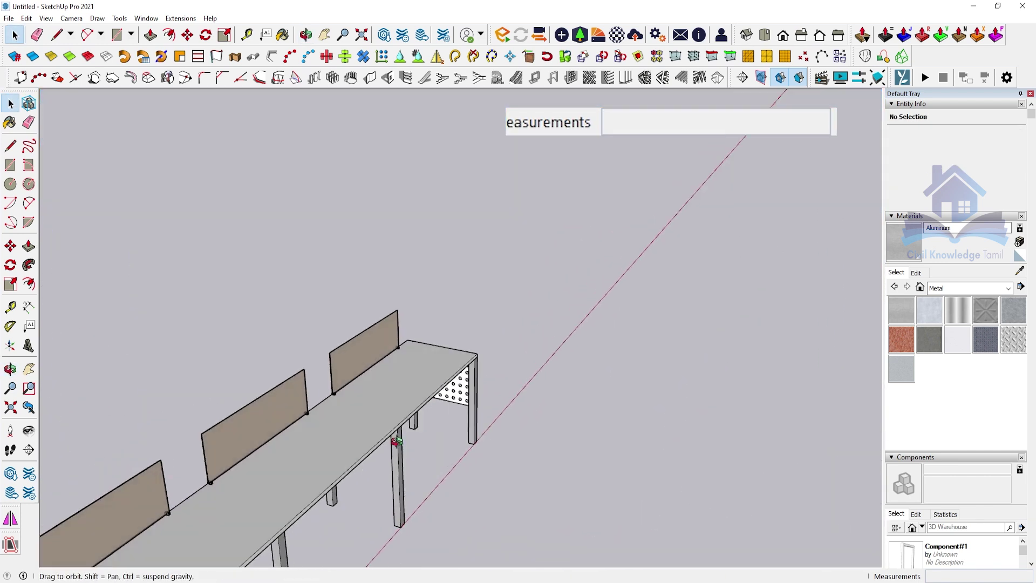
click(254, 421)
key(q)
click(287, 457)
click(321, 431)
key(ctrl)
middle_drag(328, 448, 302, 410)
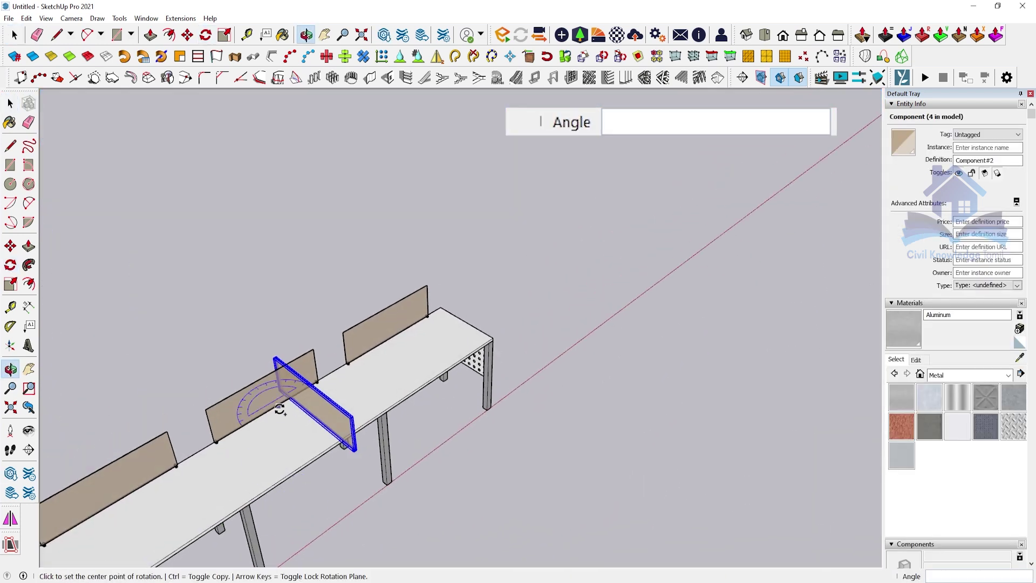
Open the rotated divider panel for editing and inspect its face
key(m)
click(302, 378)
click(378, 345)
scroll(378, 345, up, 2)
right_click(387, 345)
click(417, 264)
scroll(417, 264, down, 3)
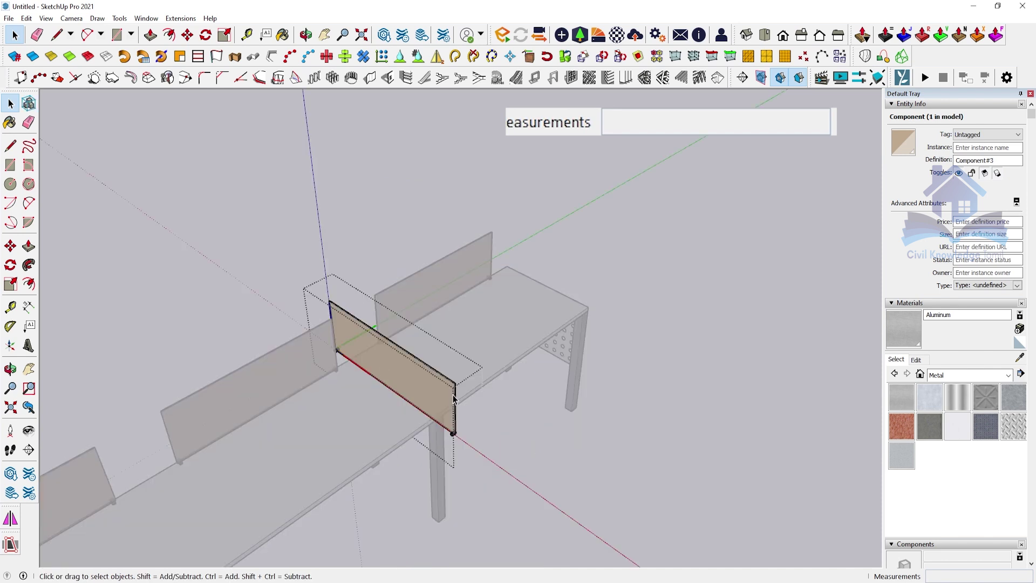
middle_drag(417, 265, 398, 386)
scroll(398, 387, up, 3)
key(p)
click(415, 397)
key(space)
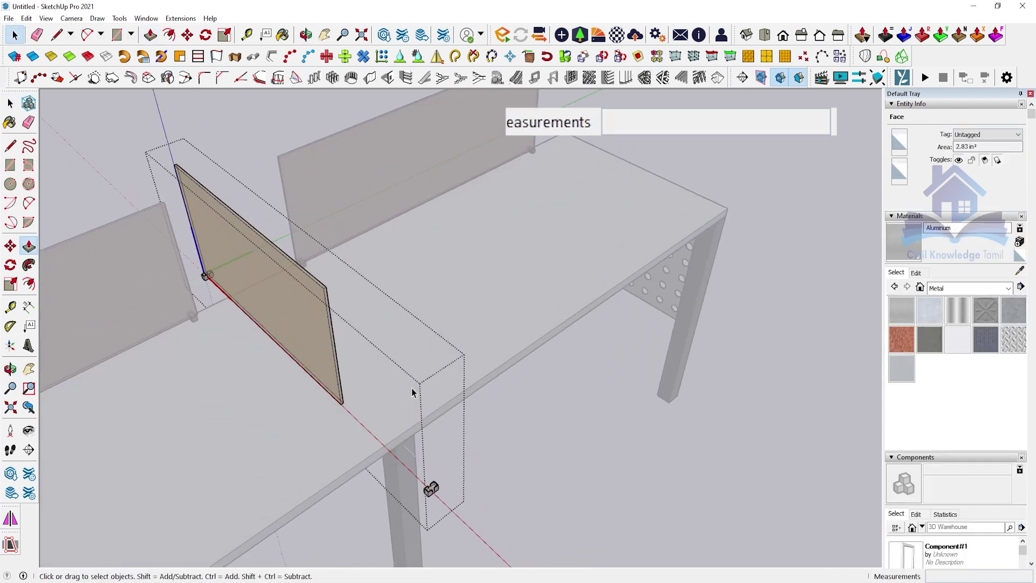
Move the crosswise divider onto the desktop
click(421, 479)
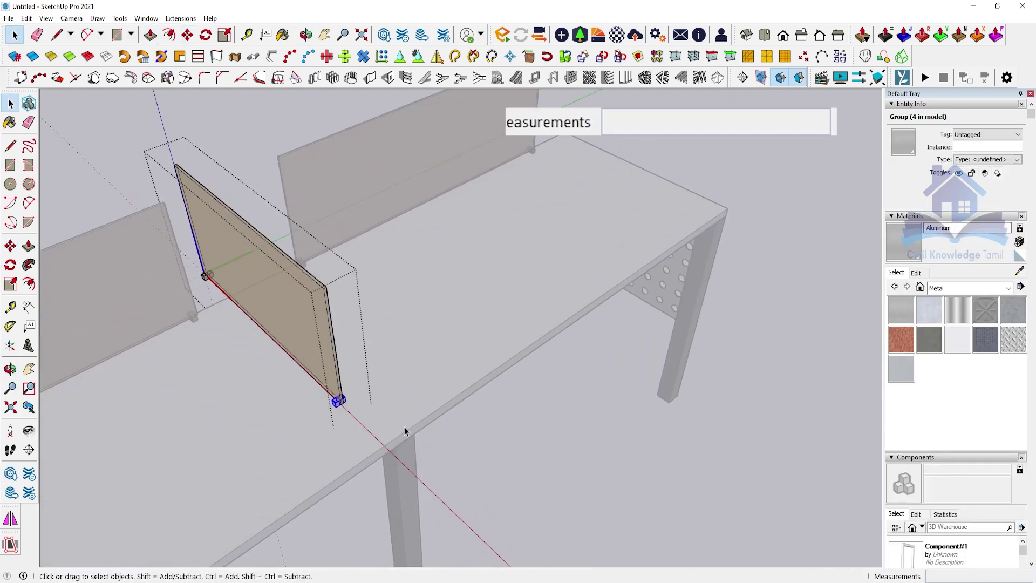
middle_drag(405, 428, 313, 446)
click(316, 446)
click(358, 475)
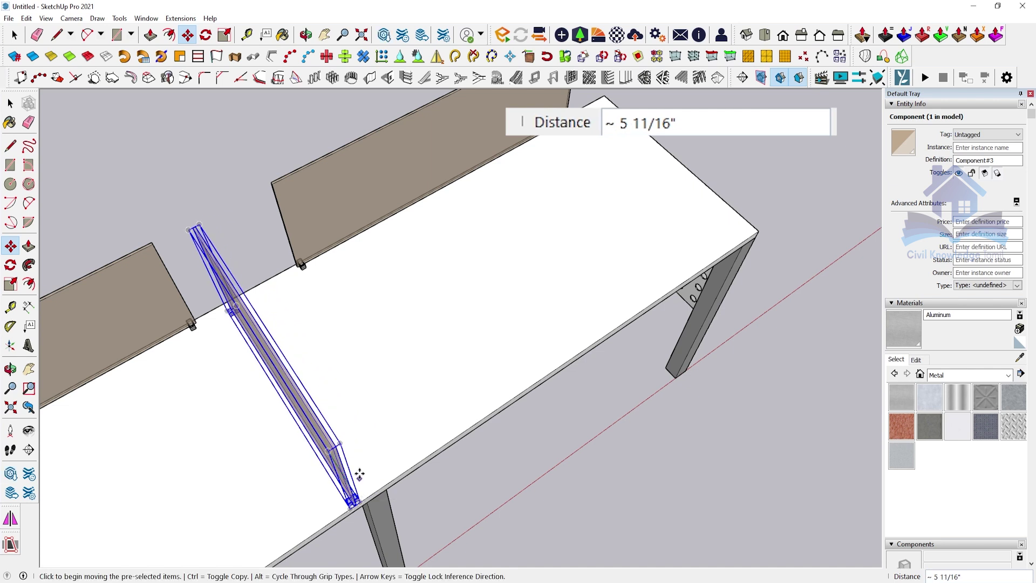
middle_drag(359, 475, 268, 277)
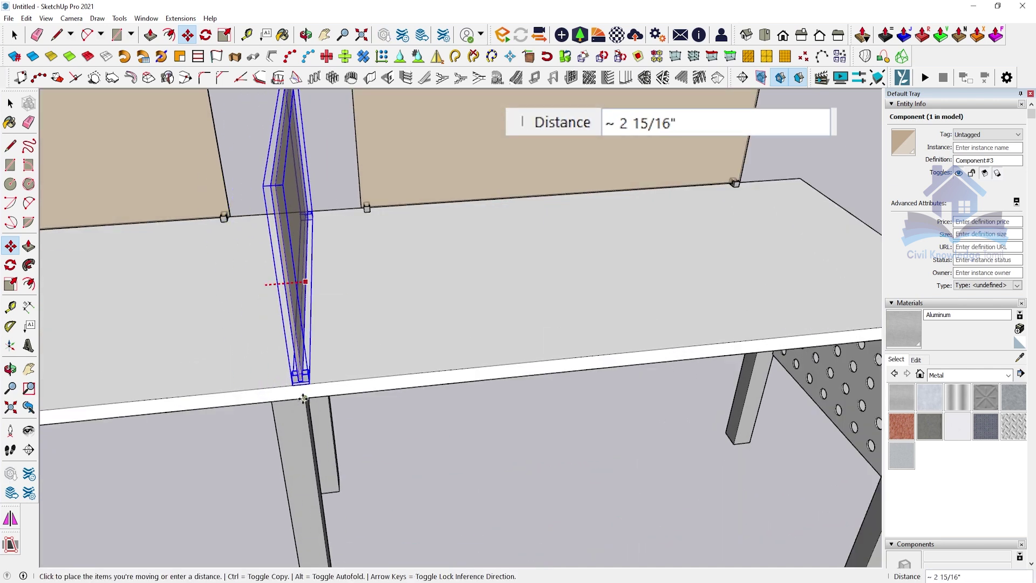
click(304, 399)
Reposition the divider by its clamp base onto the desk joint
scroll(301, 373, up, 3)
scroll(302, 389, up, 2)
click(286, 395)
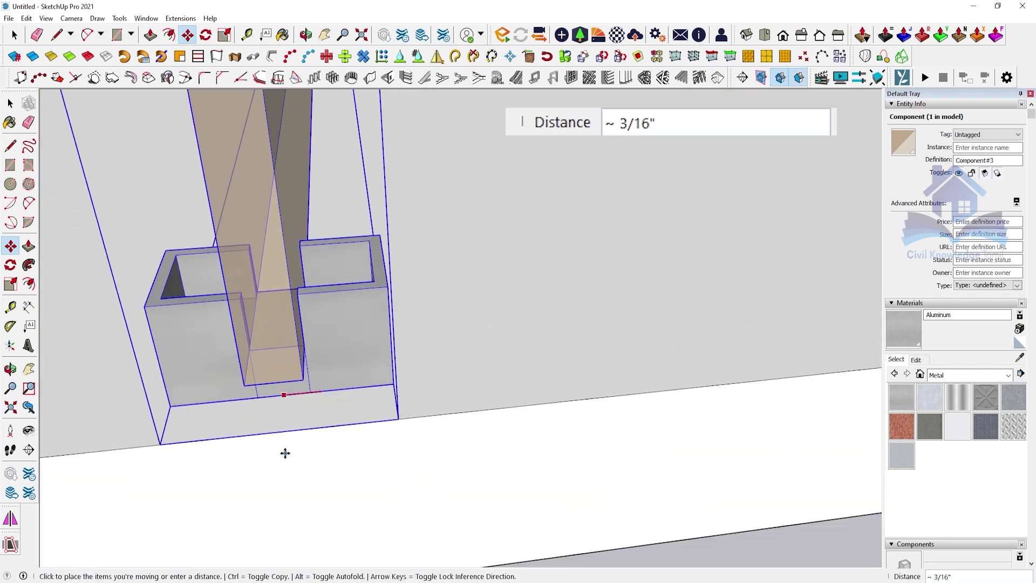
middle_drag(285, 453, 197, 243)
click(361, 282)
scroll(235, 426, up, 3)
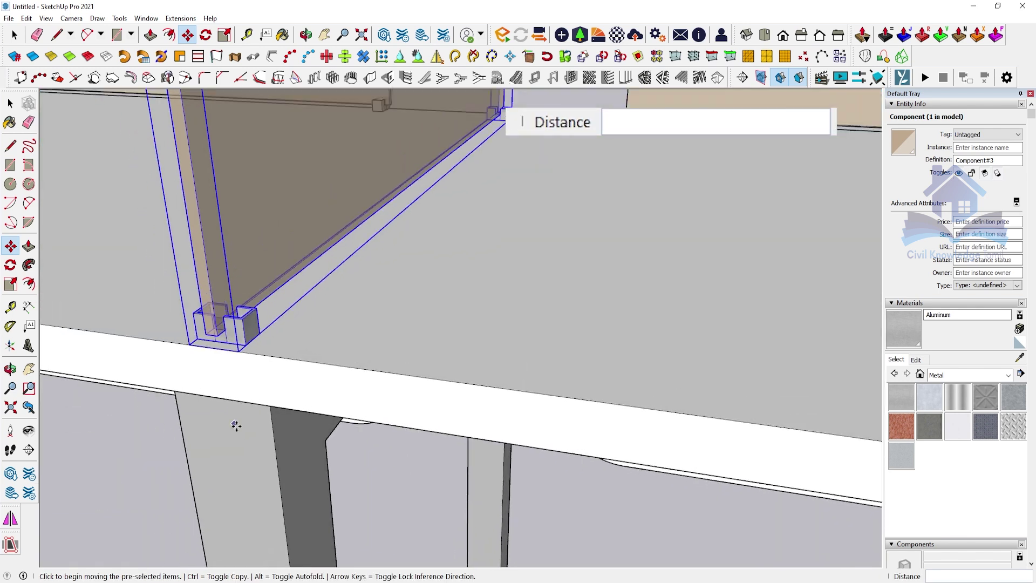
scroll(236, 426, down, 4)
scroll(288, 483, down, 3)
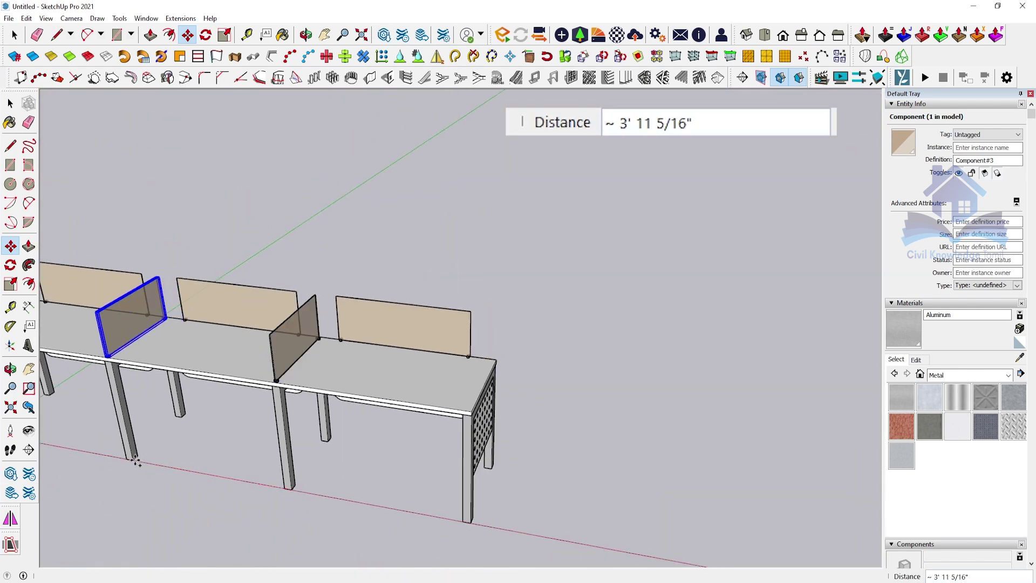
scroll(189, 467, down, 3)
mouse_move(190, 466)
middle_down()
mouse_move(497, 370)
mouse_move(100, 409)
mouse_move(833, 371)
mouse_move(756, 324)
mouse_move(275, 395)
mouse_move(468, 379)
middle_up()
scroll(497, 370, up, 4)
Copy the divider to the far end of the desk row
key(space)
click(454, 496)
key(ctrl)
middle_drag(453, 496, 674, 511)
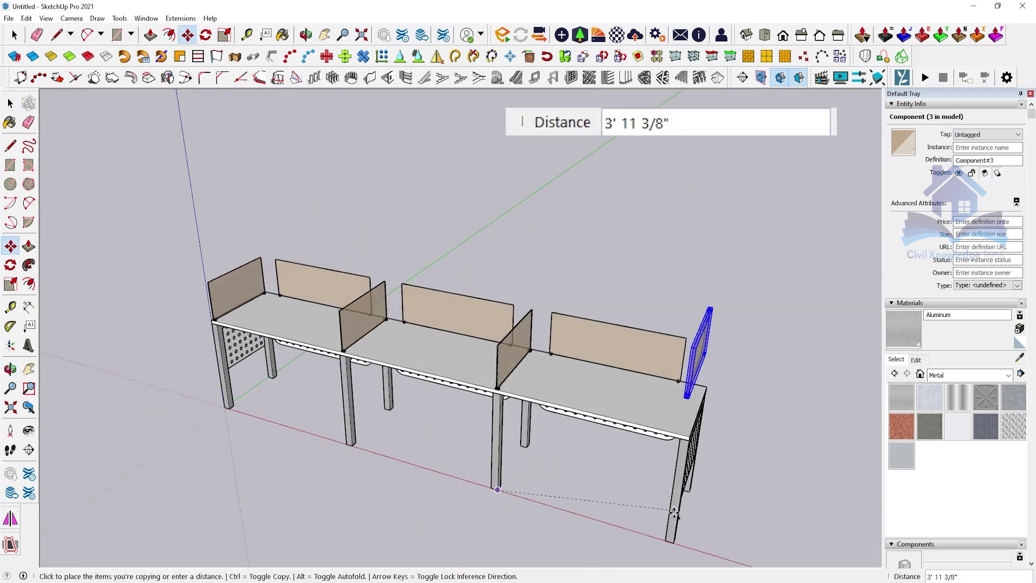
key(space)
middle_drag(670, 430, 309, 290)
click(645, 323)
scroll(646, 322, up, 5)
mouse_move(713, 324)
middle_down()
mouse_move(673, 294)
mouse_move(331, 407)
mouse_move(479, 428)
middle_up()
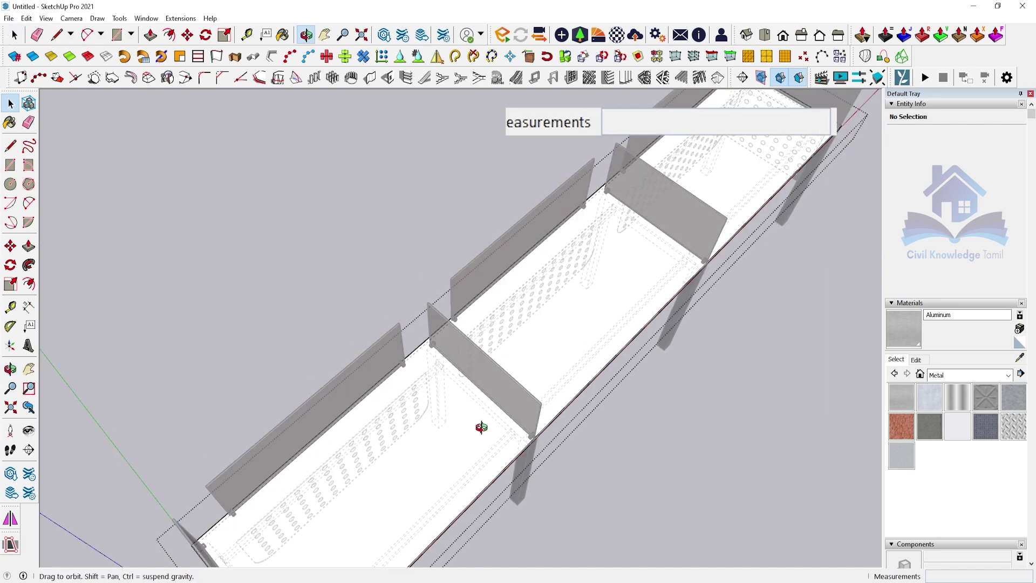
Draw a 2.5-sized wire-hole circle on the first desktop
scroll(443, 386, up, 5)
scroll(443, 386, down, 3)
mouse_move(442, 393)
middle_down()
mouse_move(613, 356)
mouse_move(507, 375)
mouse_move(373, 339)
mouse_move(328, 444)
mouse_move(301, 347)
middle_up()
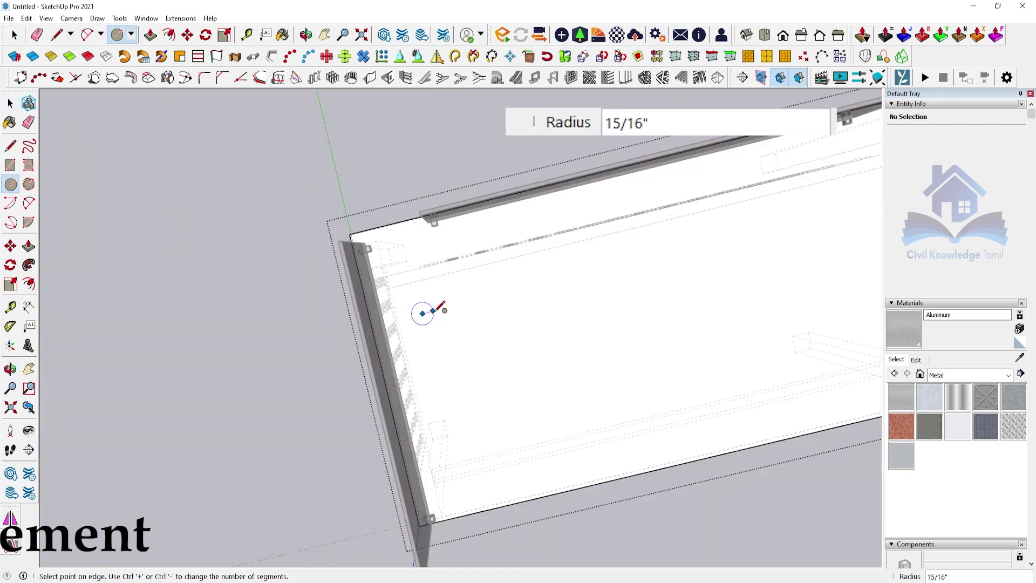
text(2.5)
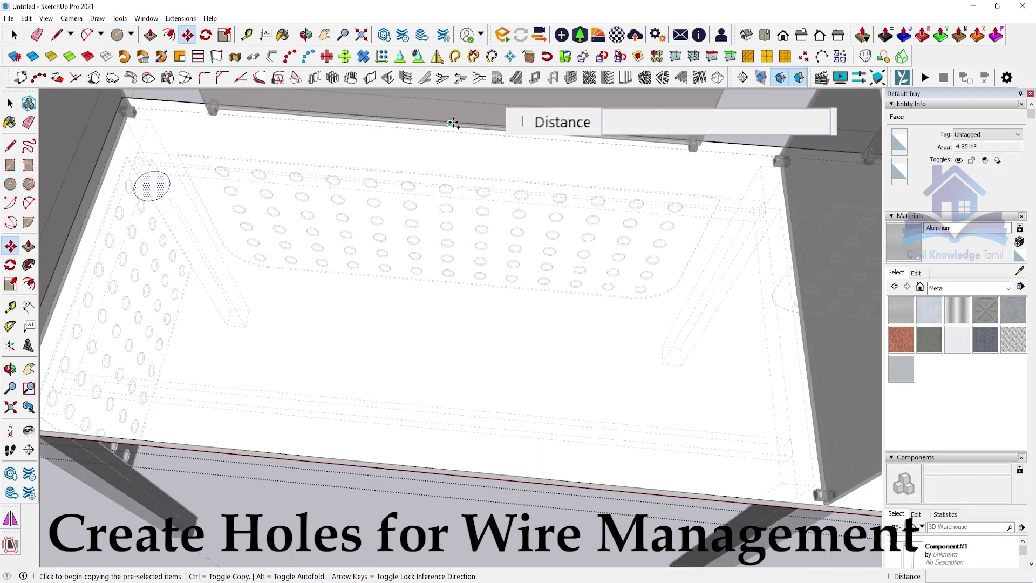
scroll(537, 136, down, 5)
scroll(296, 220, down, 2)
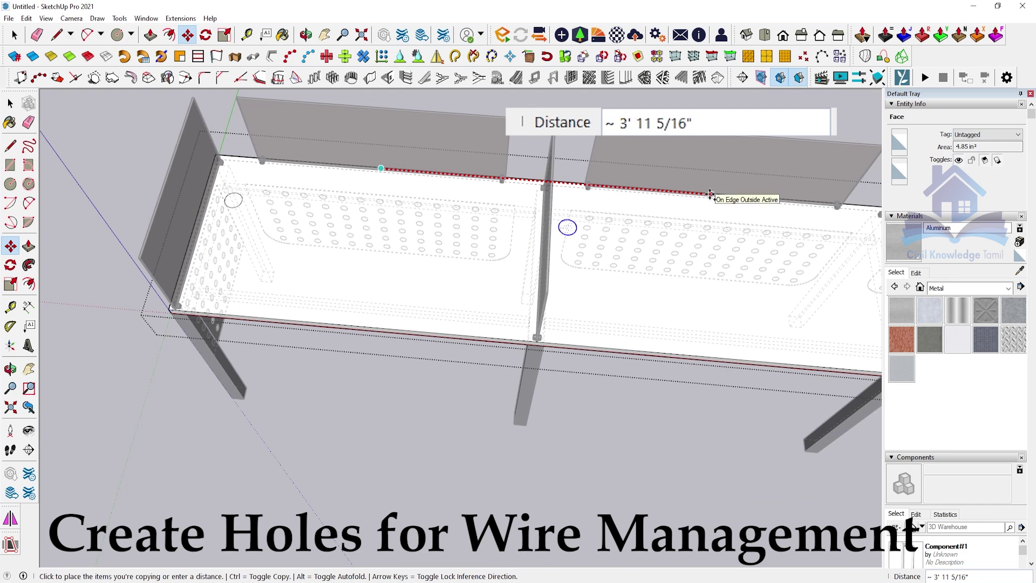
Copy the circle onto the other desks and push each through the top
click(710, 194)
middle_drag(578, 213, 659, 169)
scroll(610, 268, down, 2)
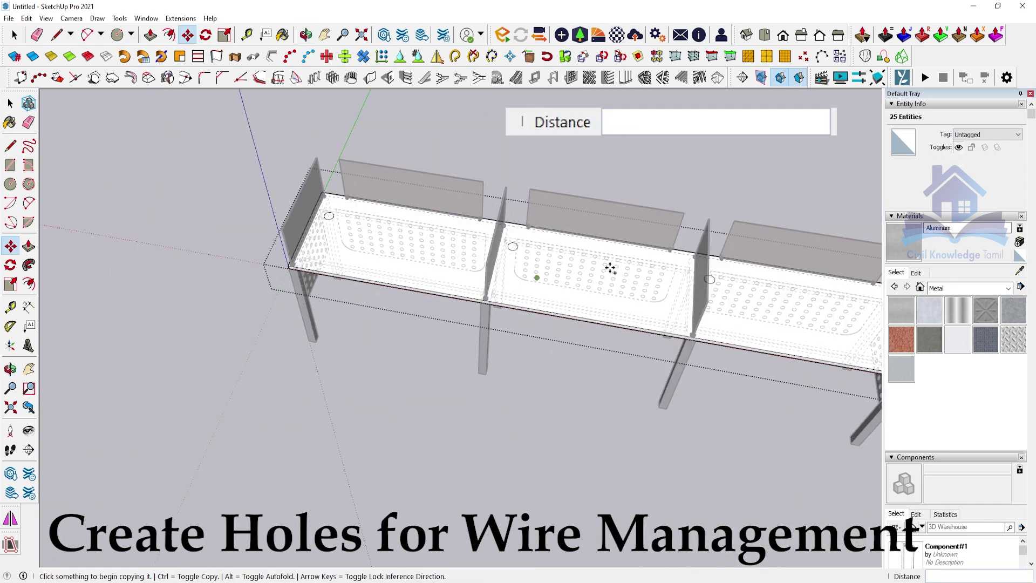
scroll(546, 330, up, 5)
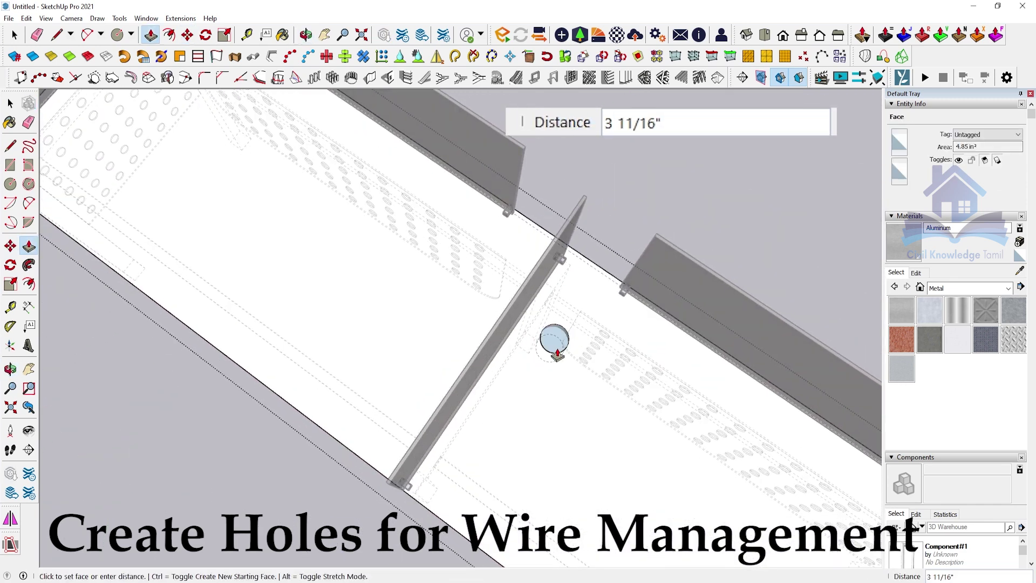
scroll(558, 353, down, 3)
scroll(529, 361, down, 2)
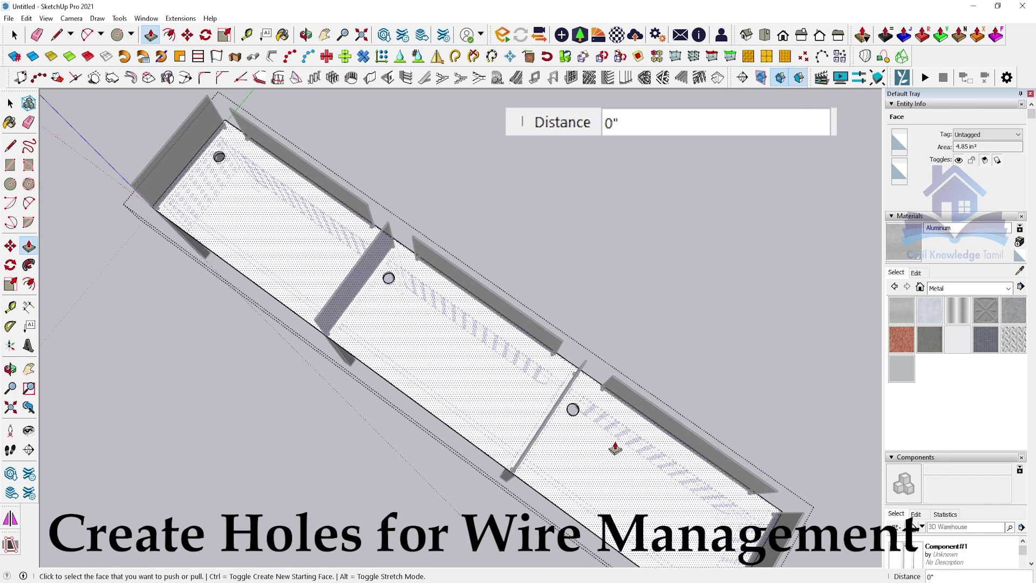
key(space)
mouse_move(582, 456)
middle_down()
mouse_move(431, 285)
mouse_move(528, 340)
middle_up()
scroll(528, 340, down, 2)
Draw a pedestal rectangle beside the desks and raise it 2' tall
scroll(644, 451, down, 2)
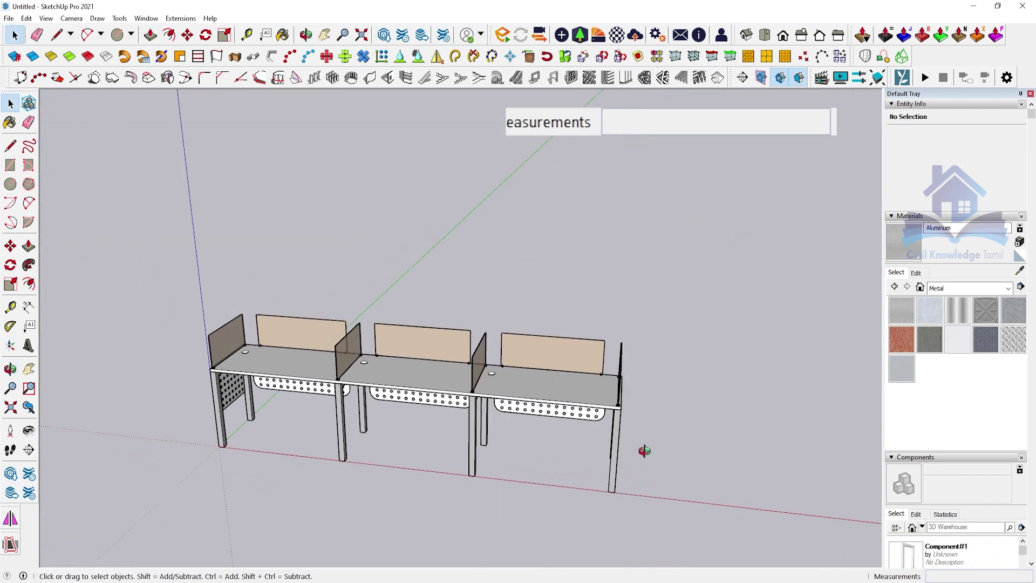
scroll(477, 447, down, 1)
key(r)
click(504, 476)
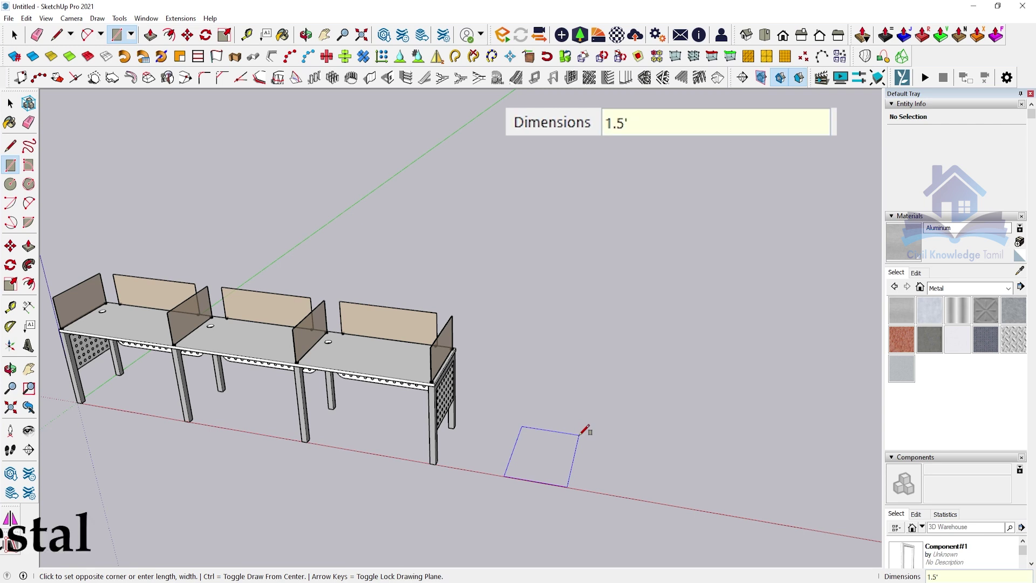
key(p)
click(538, 473)
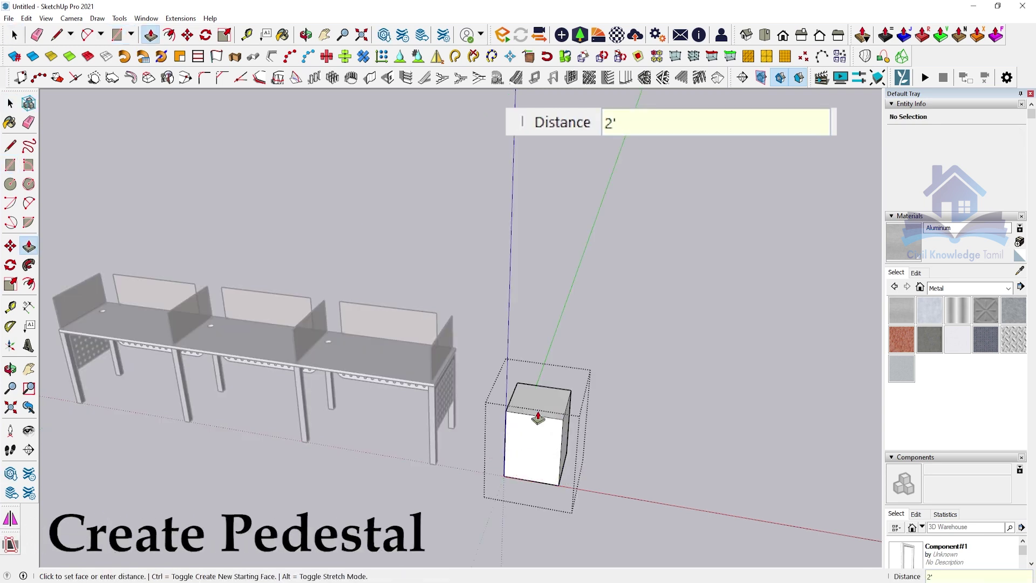
key(Return)
Copy the top front edge down to mark the drawer line
scroll(444, 324, down, 3)
scroll(499, 402, up, 4)
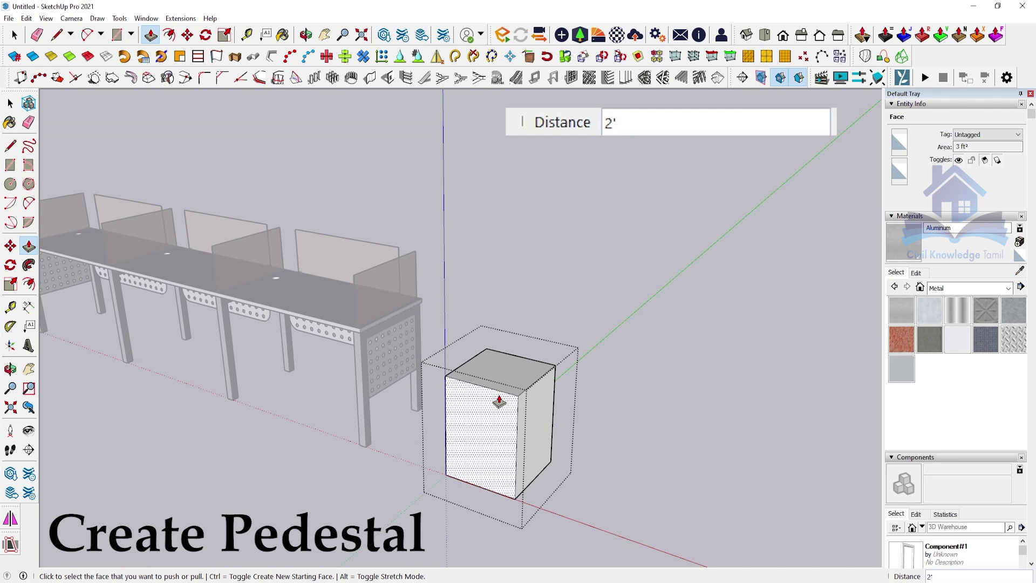
middle_drag(499, 402, 458, 335)
scroll(459, 378, up, 3)
key(m)
key(ctrl)
click(448, 379)
key(Return)
Offset the top drawer face inward by 1/8"
middle_drag(456, 401, 521, 315)
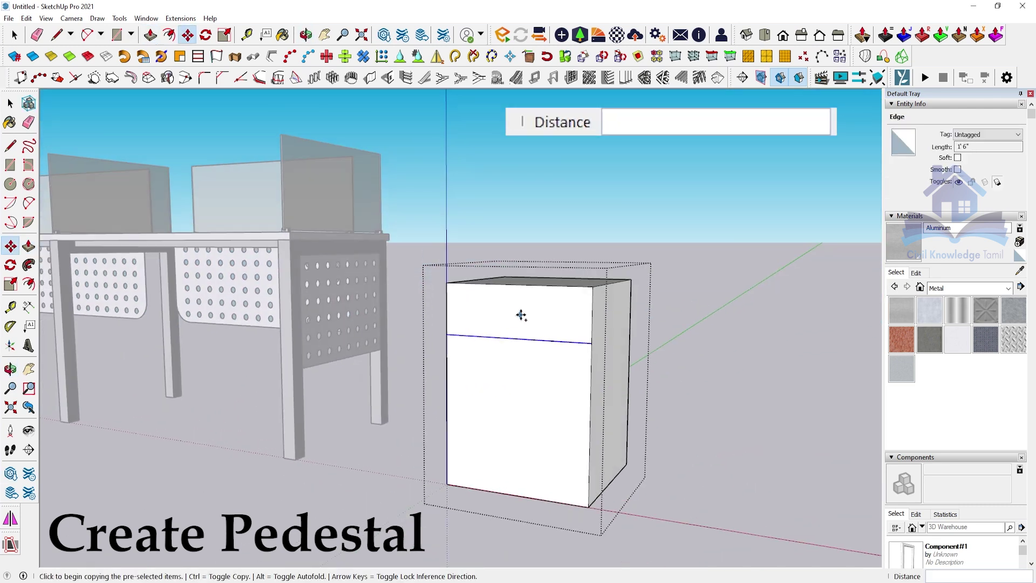
key(f)
click(494, 297)
text(1/8)
key(Return)
Start pushing the drawer gap face in, cancelling at 0"
middle_drag(457, 291, 502, 312)
scroll(416, 410, up, 3)
key(p)
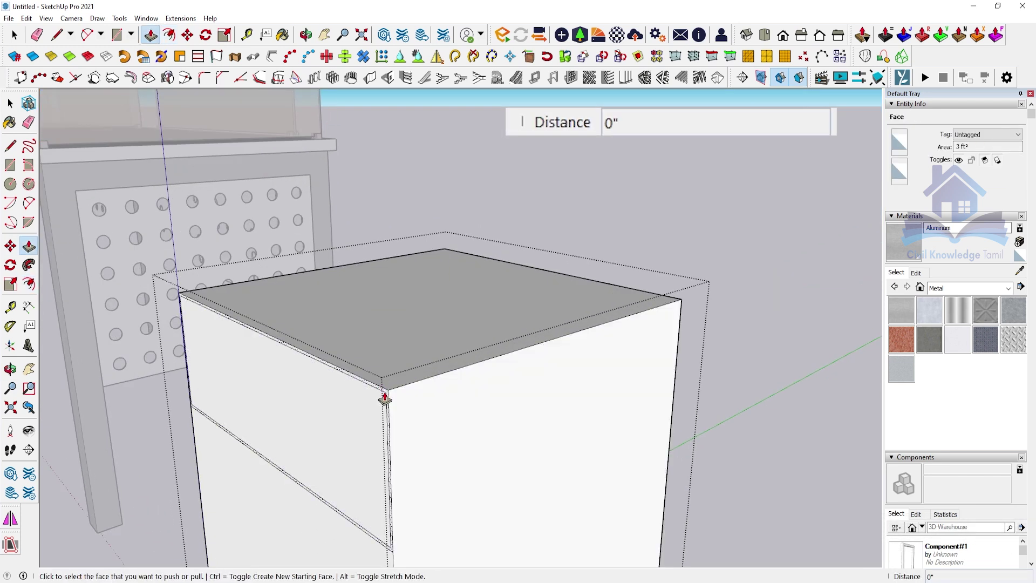
scroll(560, 215, down, 3)
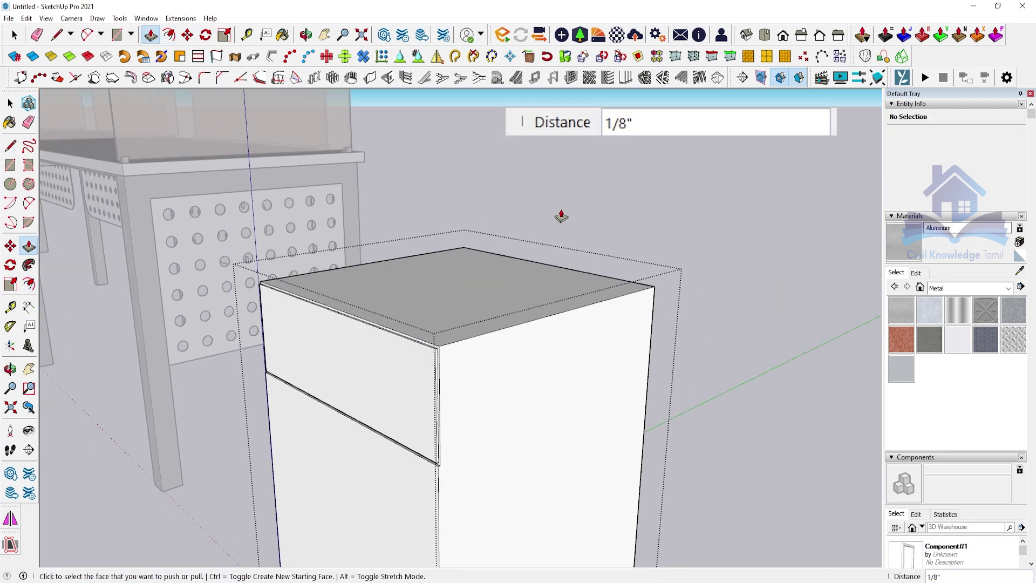
middle_drag(560, 216, 534, 347)
scroll(519, 359, up, 3)
scroll(492, 364, up, 2)
click(492, 365)
key(Escape)
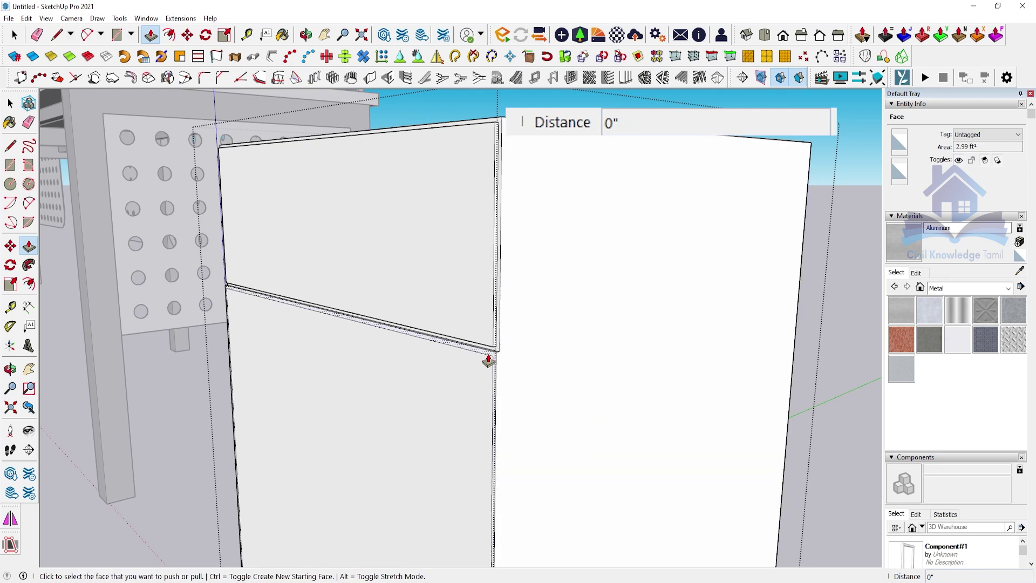
End the drawer-face push and review both pedestal fronts
scroll(488, 359, down, 3)
middle_drag(570, 296, 544, 262)
scroll(704, 266, up, 3)
key(space)
scroll(704, 267, down, 3)
mouse_move(641, 280)
middle_down()
mouse_move(736, 329)
mouse_move(435, 328)
middle_up()
scroll(537, 330, up, 4)
middle_drag(537, 330, 577, 234)
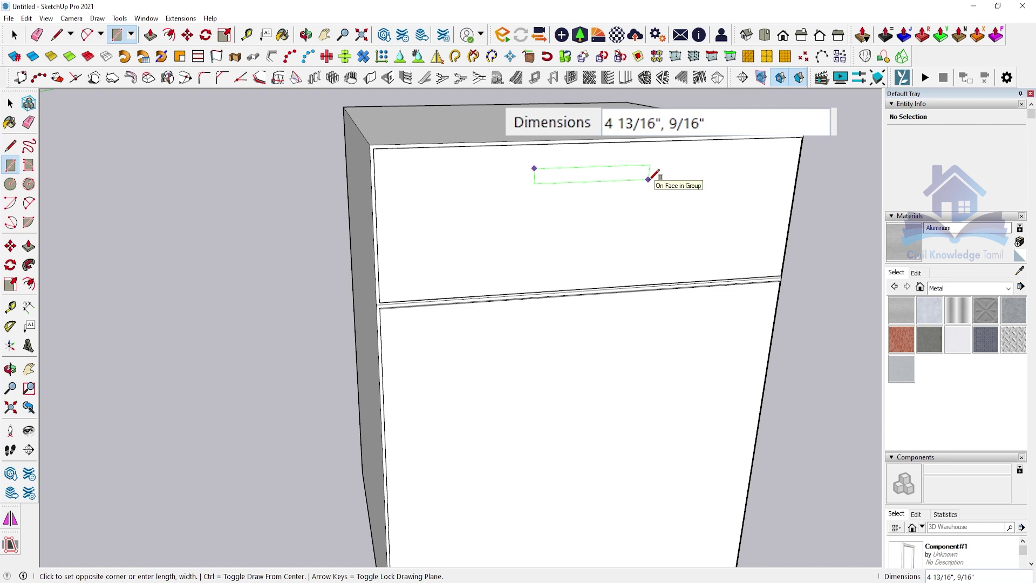
Extrude the drawer handle 1/4" and shape it with copied edges and erasing
key(p)
click(595, 172)
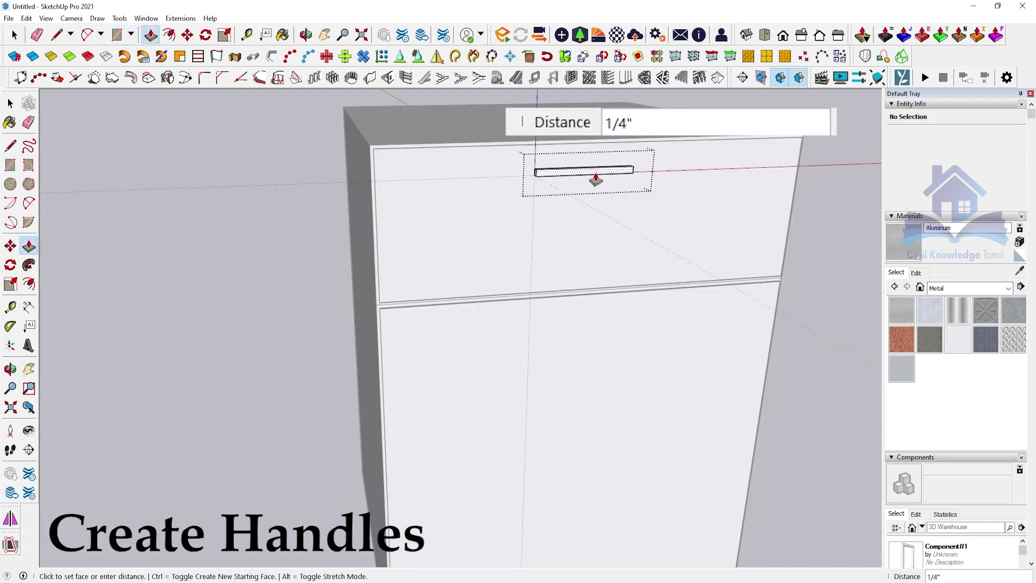
click(598, 183)
scroll(558, 248, up, 3)
key(m)
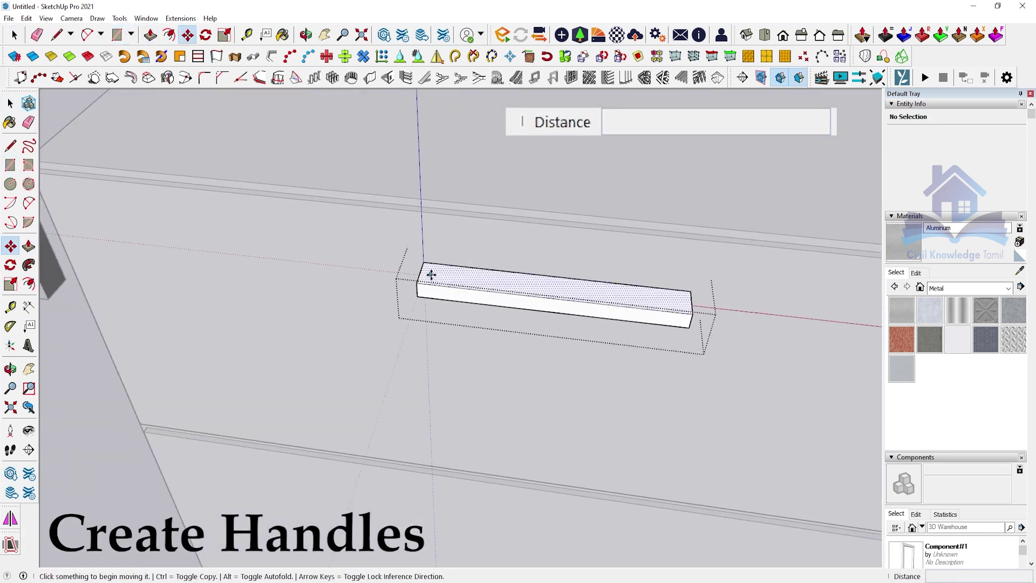
click(420, 272)
key(ctrl)
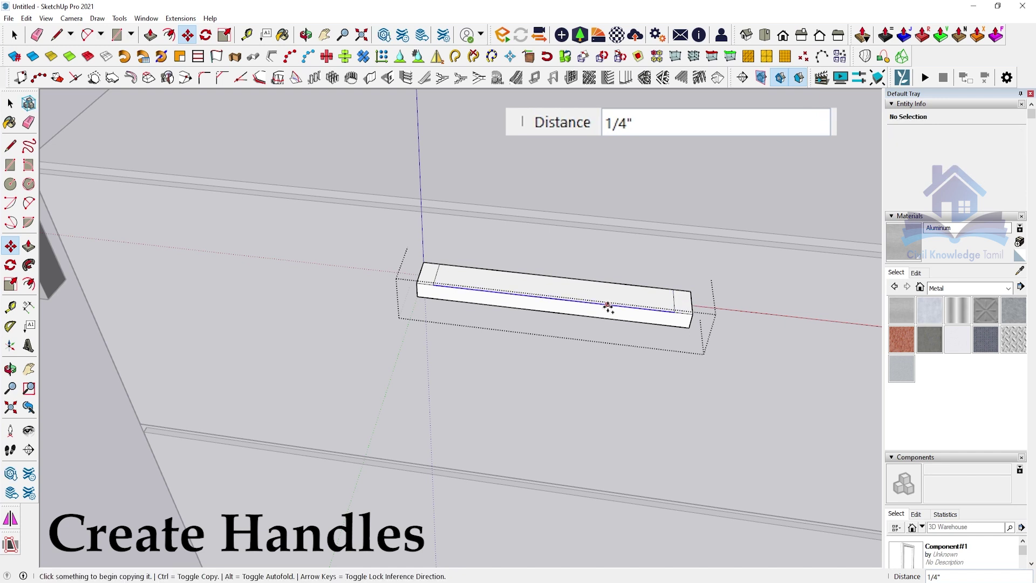
key(e)
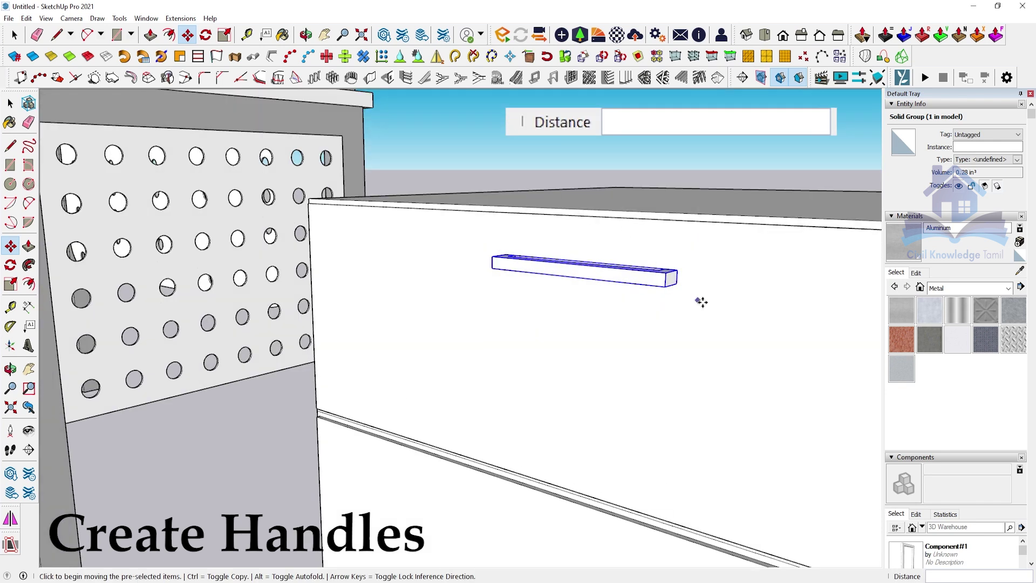
scroll(697, 297, up, 3)
Copy the handle onto the door and turn it 90° upright
click(677, 278)
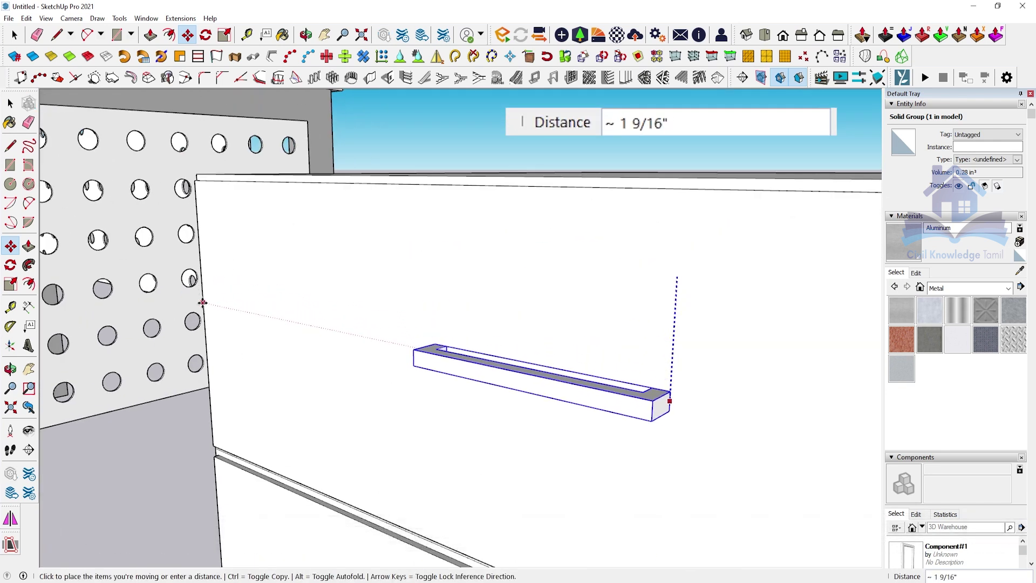
click(201, 301)
scroll(544, 297, down, 5)
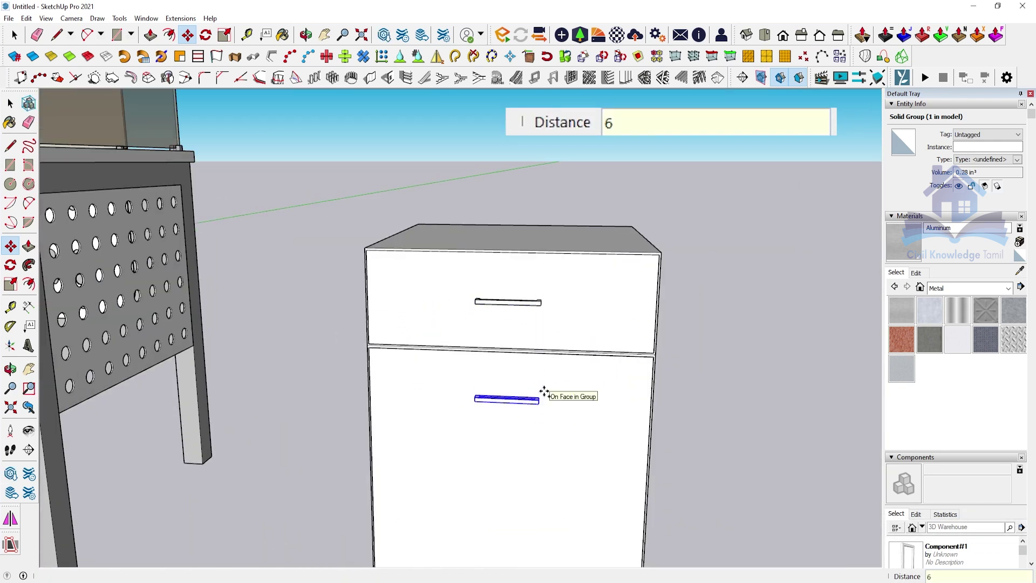
text(q0)
key(Return)
scroll(446, 470, up, 3)
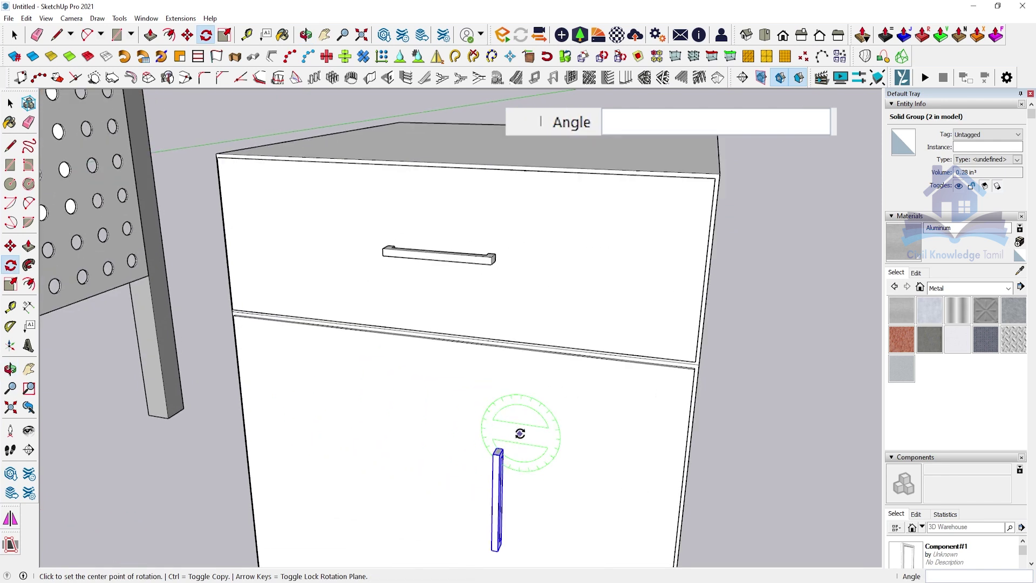
key(m)
click(502, 411)
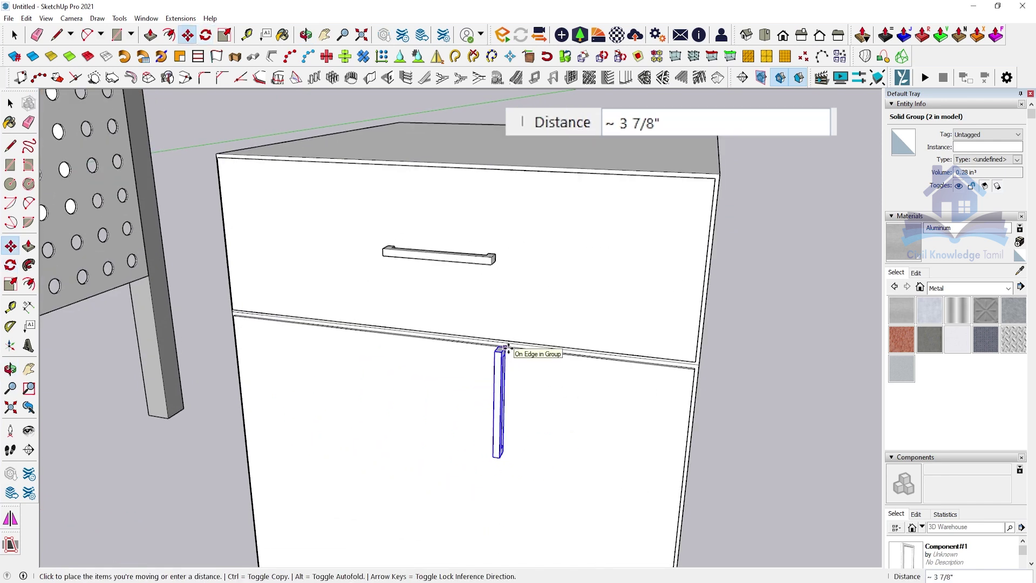
mouse_move(508, 348)
middle_down()
mouse_move(569, 301)
mouse_move(486, 323)
middle_up()
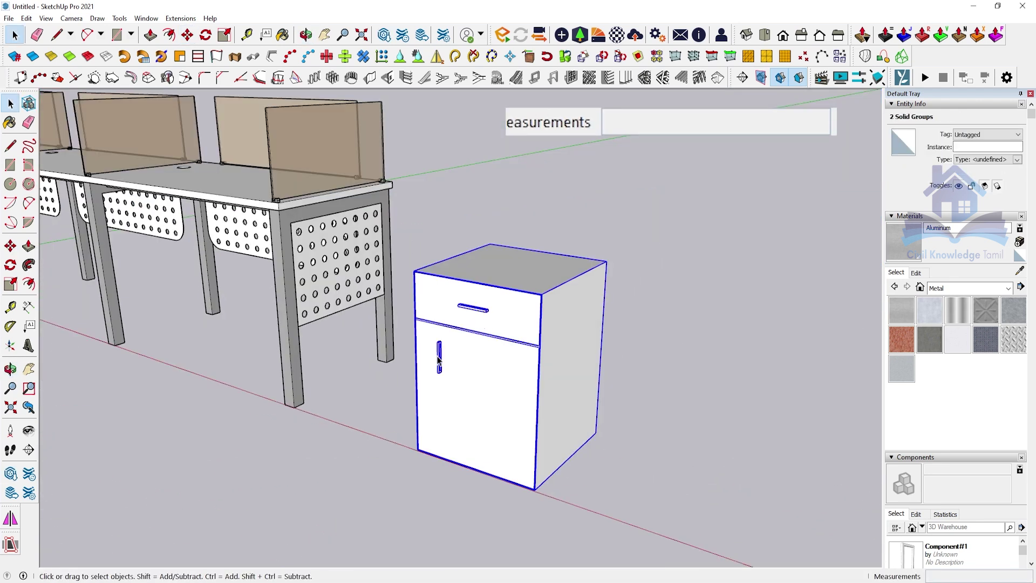
Inside the cabinet group, paint the pedestal with a material from the Colors library
double_click(497, 316)
scroll(306, 217, up, 3)
key(b)
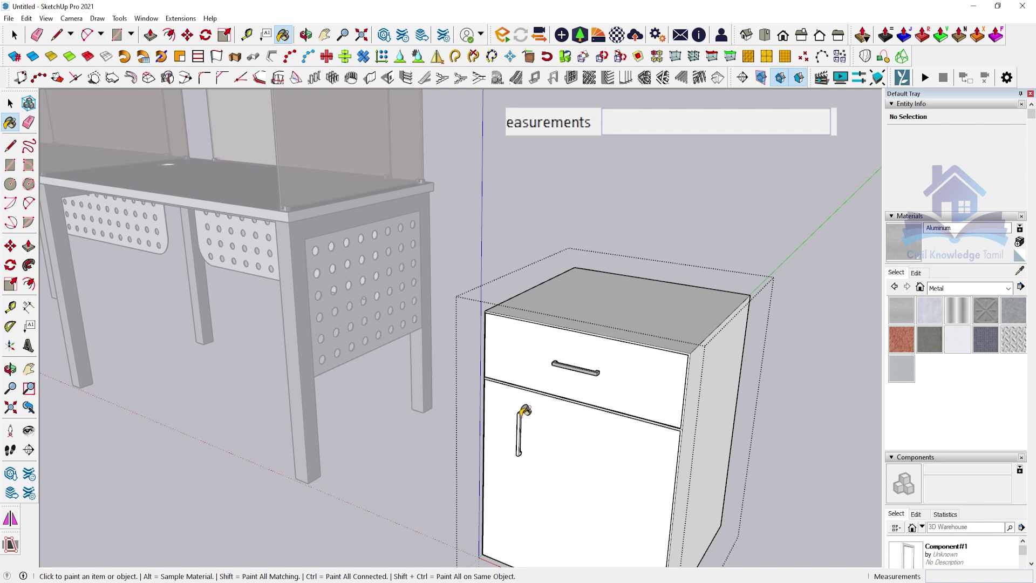
click(945, 327)
drag(1024, 332, 1024, 424)
key(space)
key(Escape)
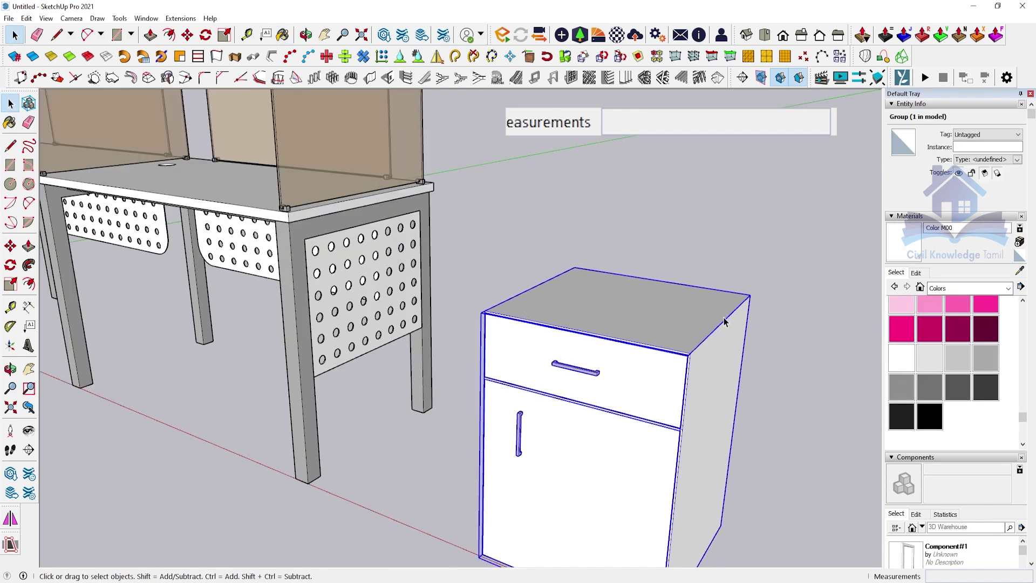
Move the pedestal into place under the left desk
middle_drag(725, 322, 485, 270)
key(m)
click(540, 243)
click(507, 233)
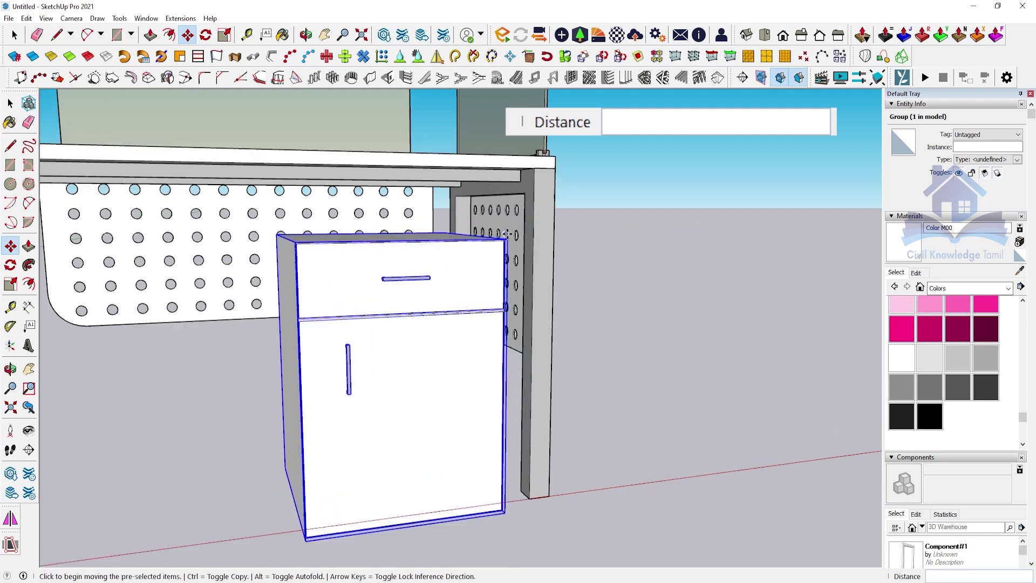
click(485, 232)
mouse_move(486, 232)
middle_down()
mouse_move(606, 301)
mouse_move(572, 253)
mouse_move(486, 458)
middle_up()
click(572, 252)
click(588, 363)
mouse_move(588, 363)
middle_down()
mouse_move(456, 260)
mouse_move(631, 448)
middle_up()
Copy the pedestal under the other desks and set the material library back to Metal
key(ctrl)
click(627, 450)
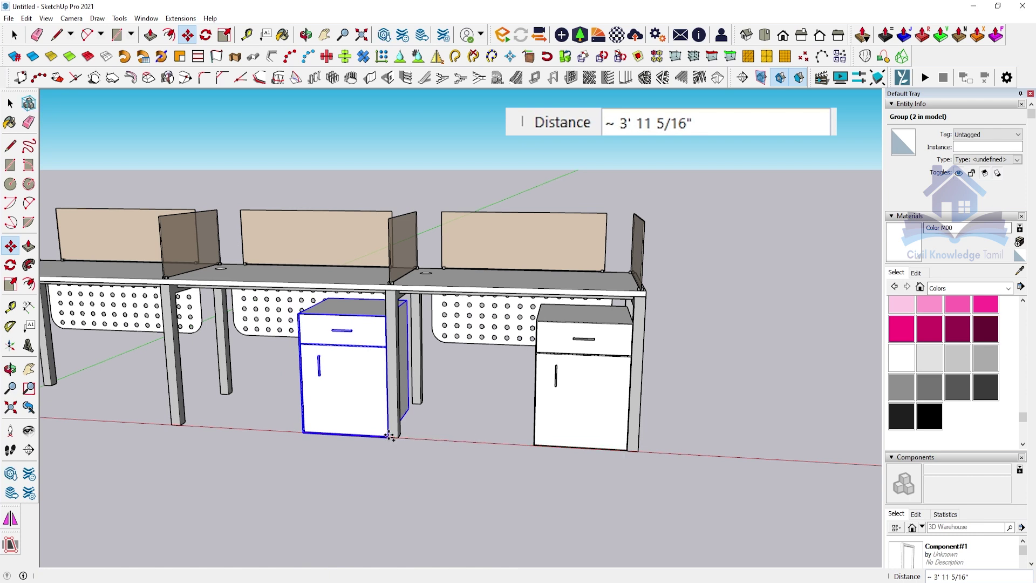
click(389, 434)
key(space)
middle_drag(511, 397, 528, 432)
scroll(527, 433, up, 5)
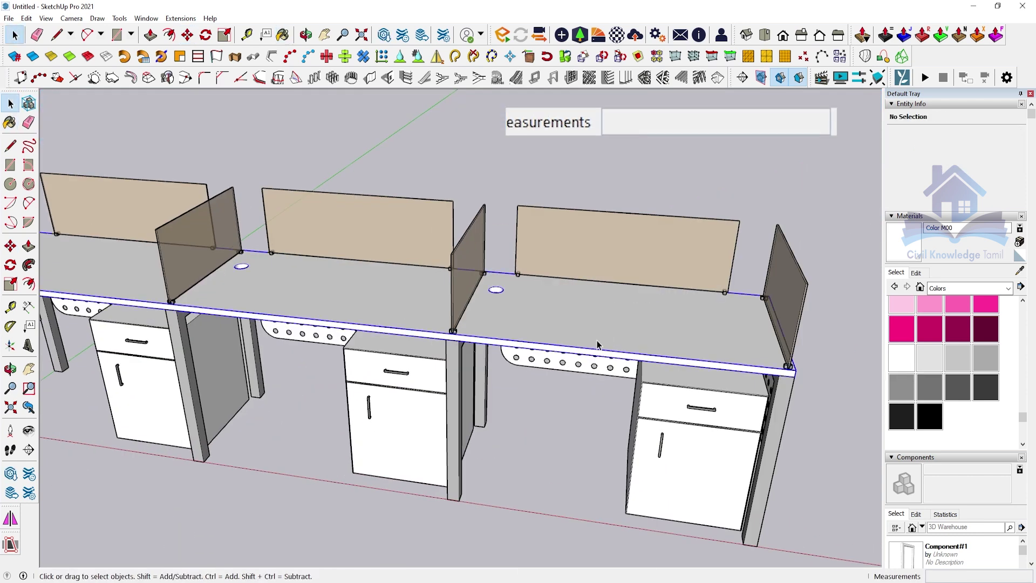
click(968, 288)
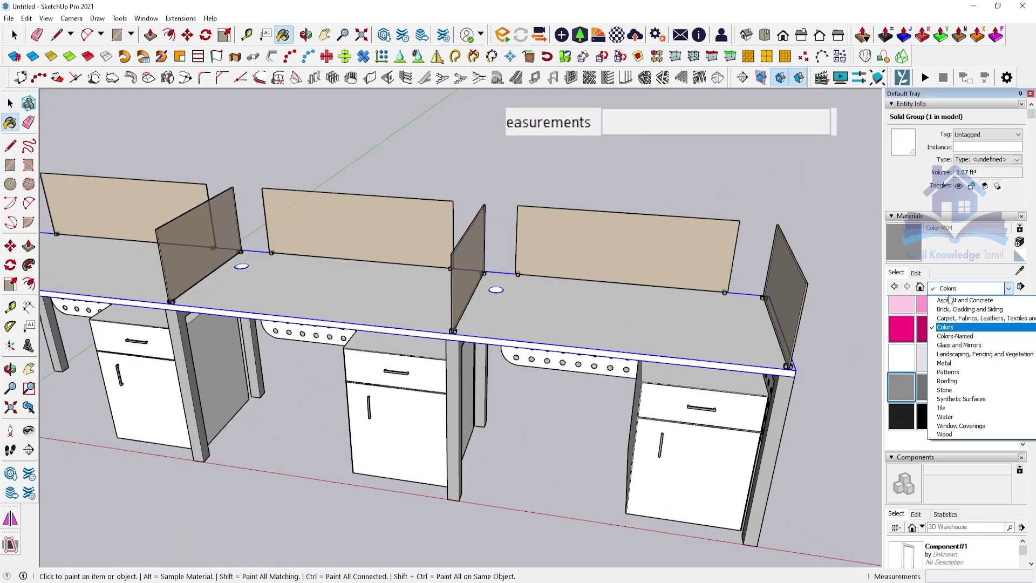
click(934, 357)
middle_drag(669, 354, 218, 477)
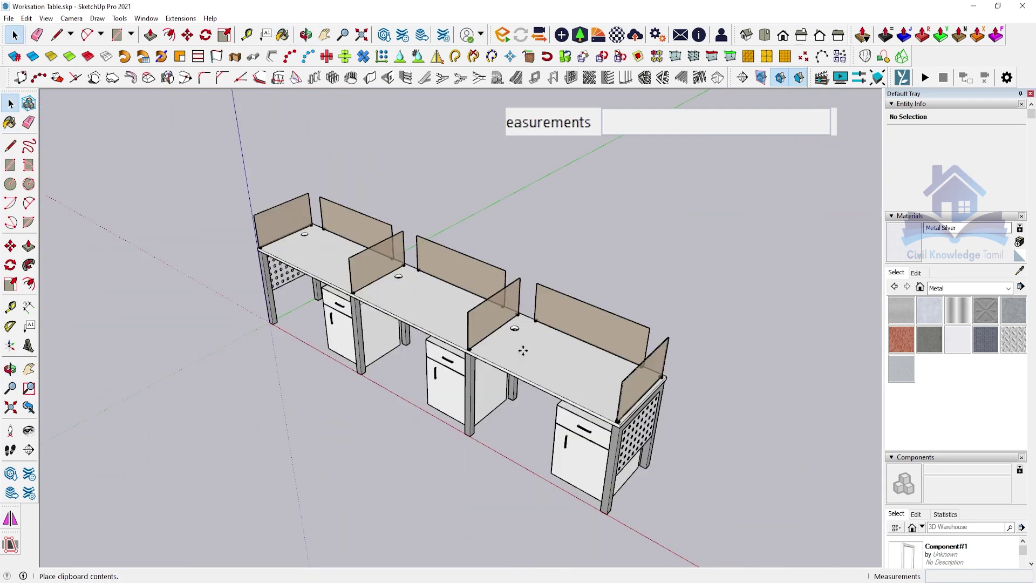
Place the pasted iMac set on the first desk and array two more copies along the desks
click(480, 348)
scroll(560, 405, up, 3)
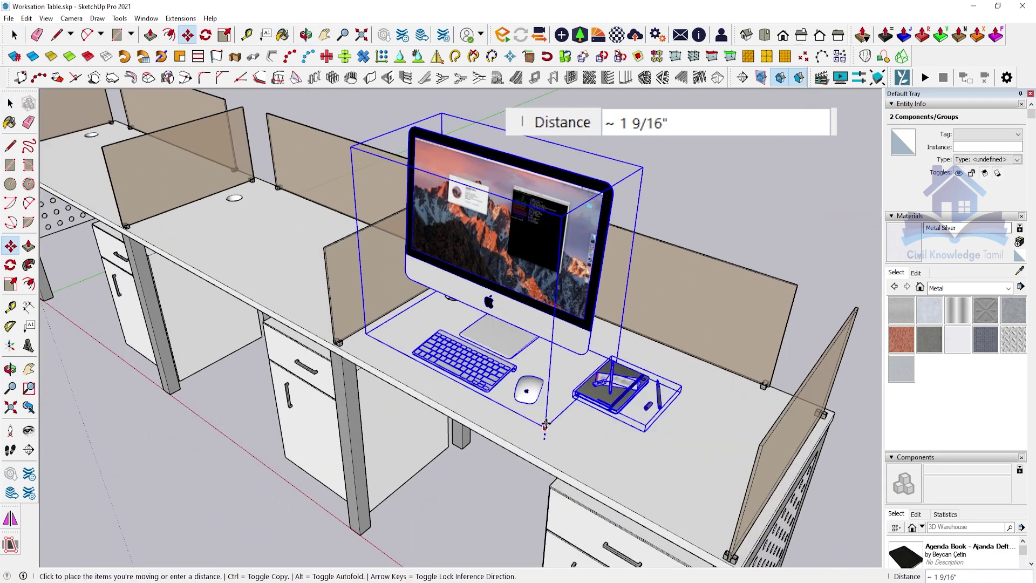
mouse_move(560, 404)
middle_down()
mouse_move(601, 222)
mouse_move(769, 347)
middle_up()
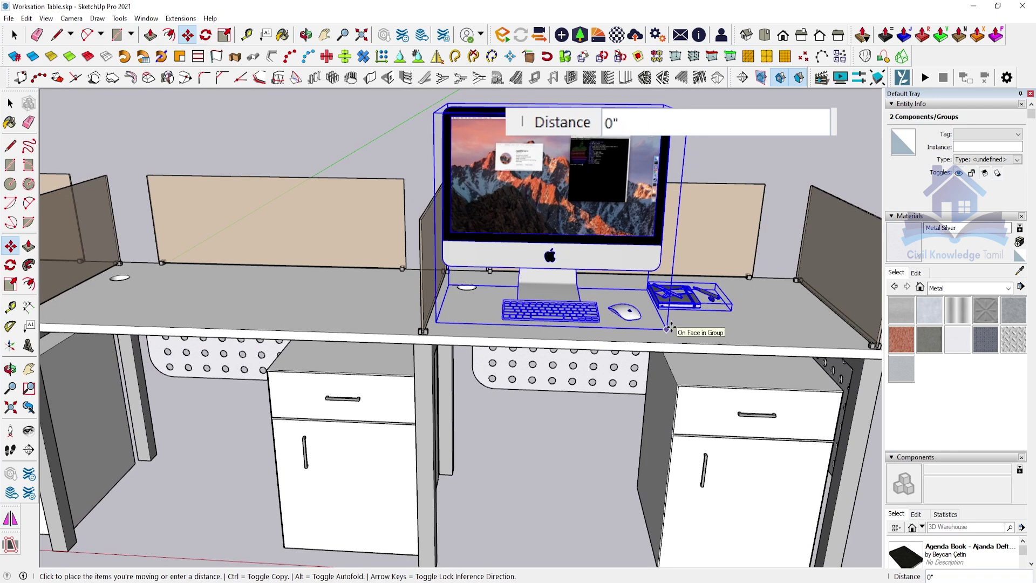
click(695, 397)
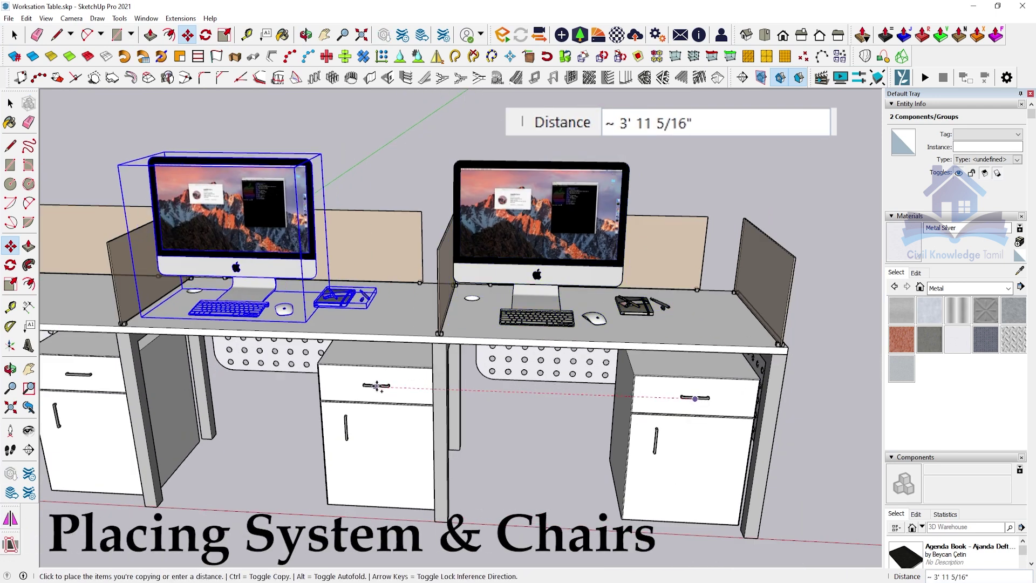
key(Return)
scroll(377, 385, down, 3)
middle_drag(377, 385, 412, 306)
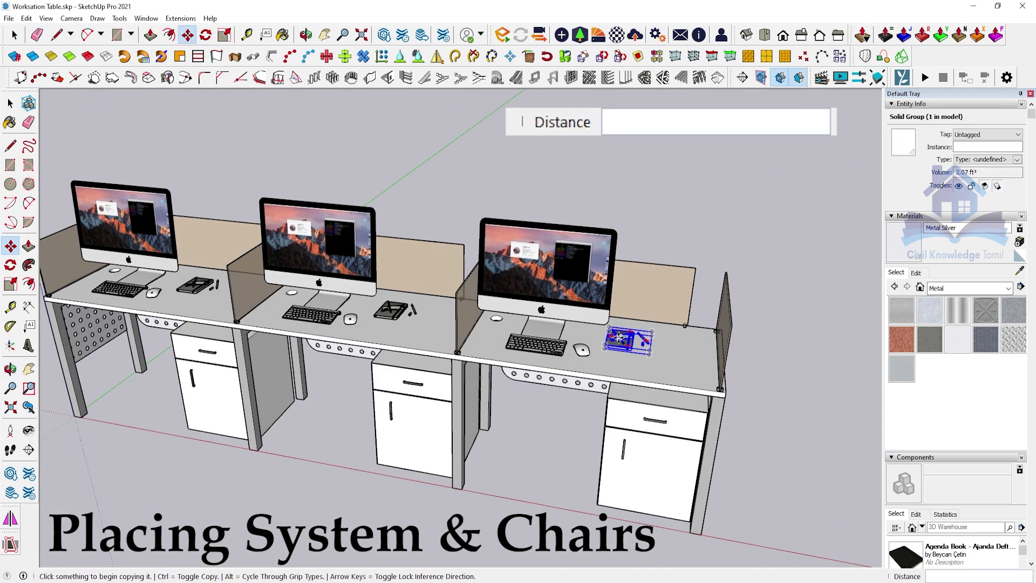
Reposition the three tablets on the desks
key(space)
click(414, 310)
key(m)
click(193, 290)
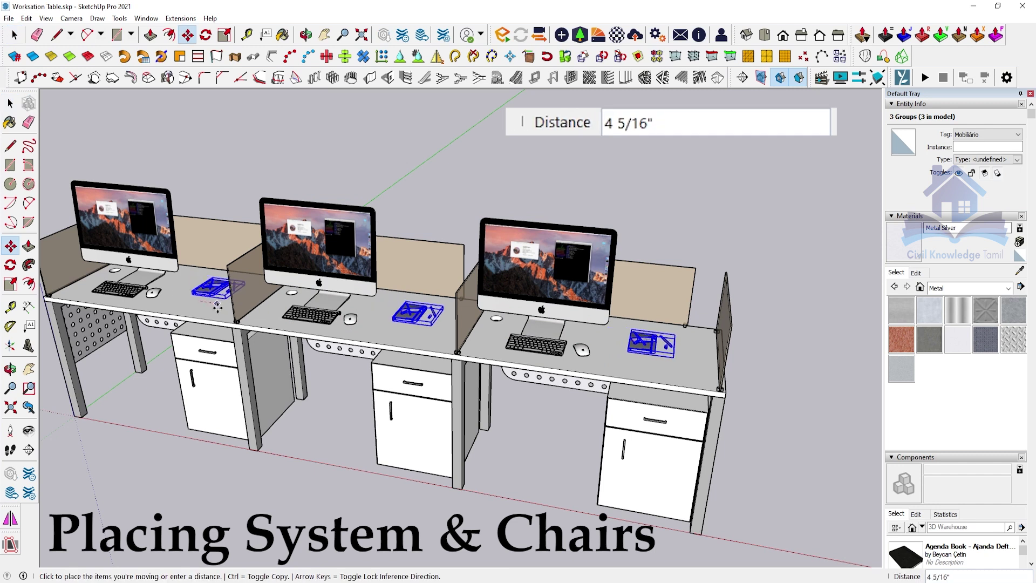
key(Return)
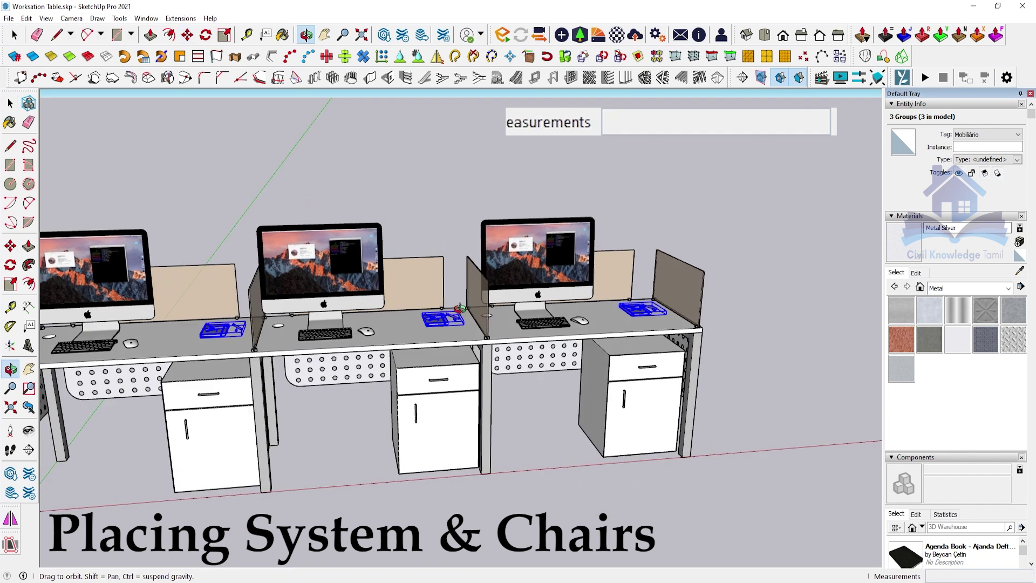
middle_drag(223, 310, 378, 324)
key(space)
Paste an office chair in front of the first desk and copy two more along the row
key(ctrl+v)
click(414, 485)
mouse_move(414, 484)
middle_down()
mouse_move(558, 417)
mouse_move(298, 352)
mouse_move(475, 475)
mouse_move(669, 427)
middle_up()
key(m)
click(559, 416)
click(669, 427)
key(ctrl)
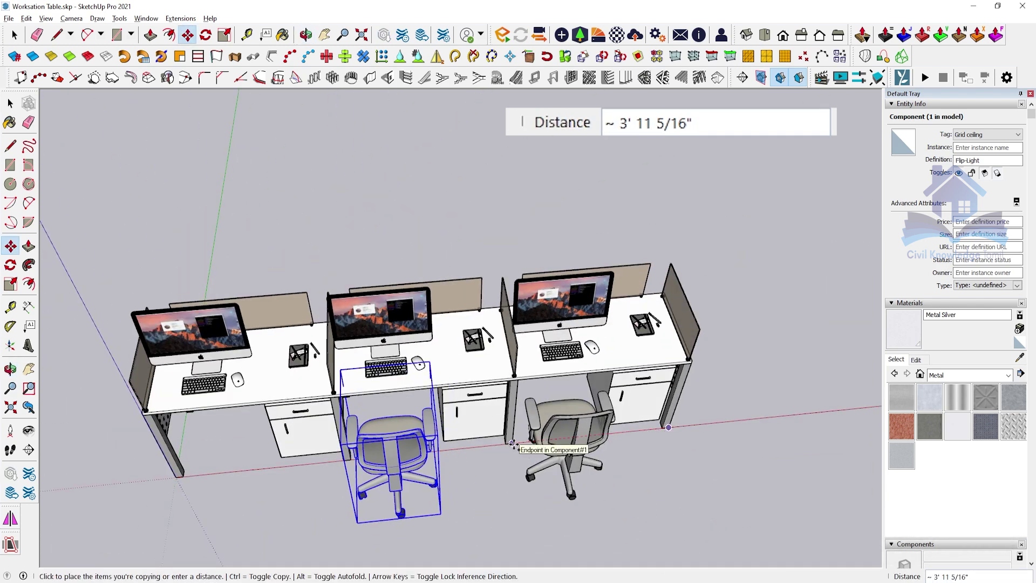
key(Return)
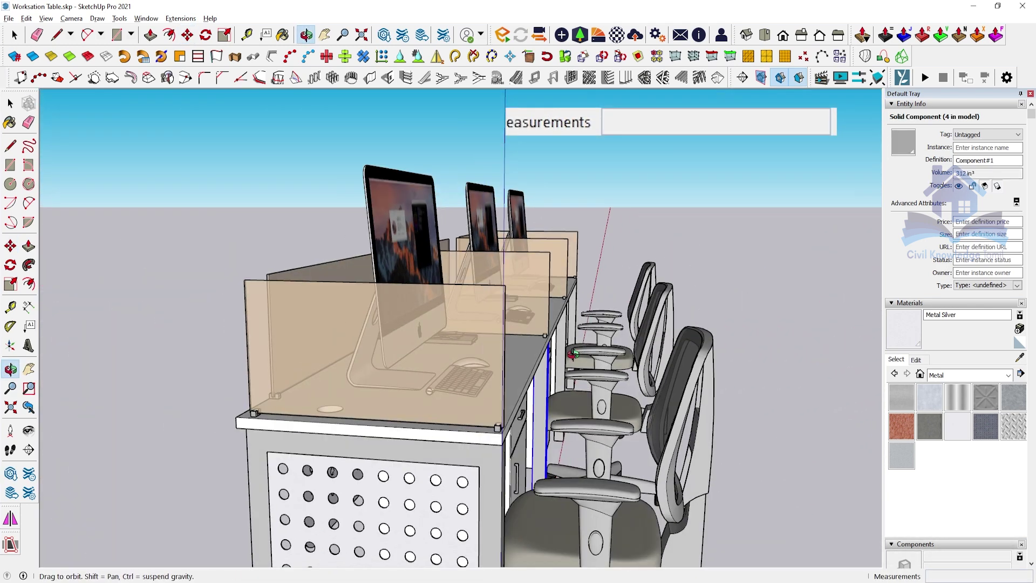